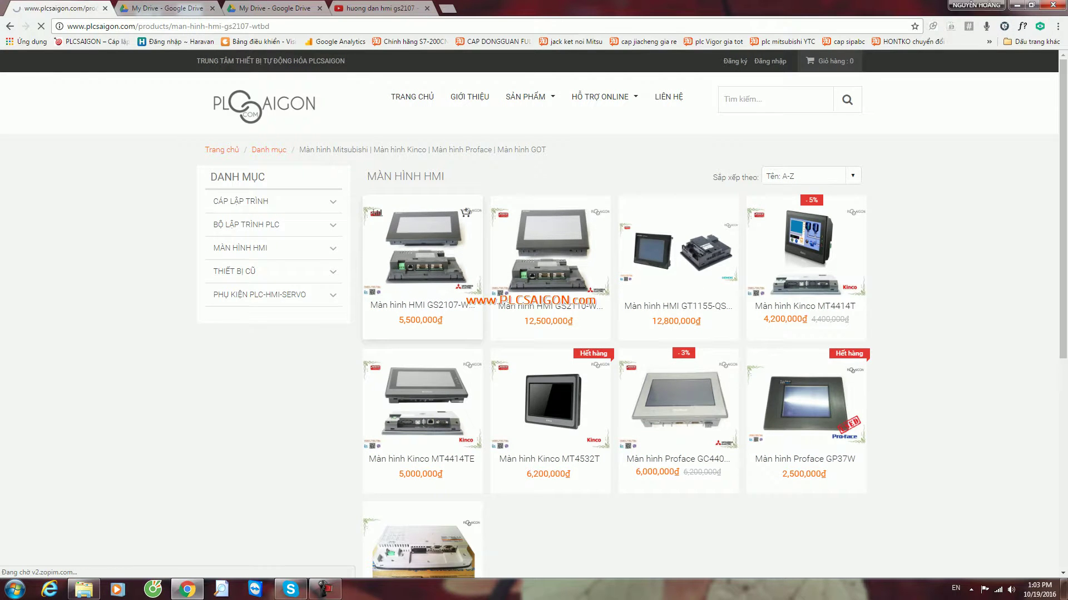
Open the product page for the GS2107-WTBD HMI and read its description, examining the screen size, colour and communication specifications
click(423, 253)
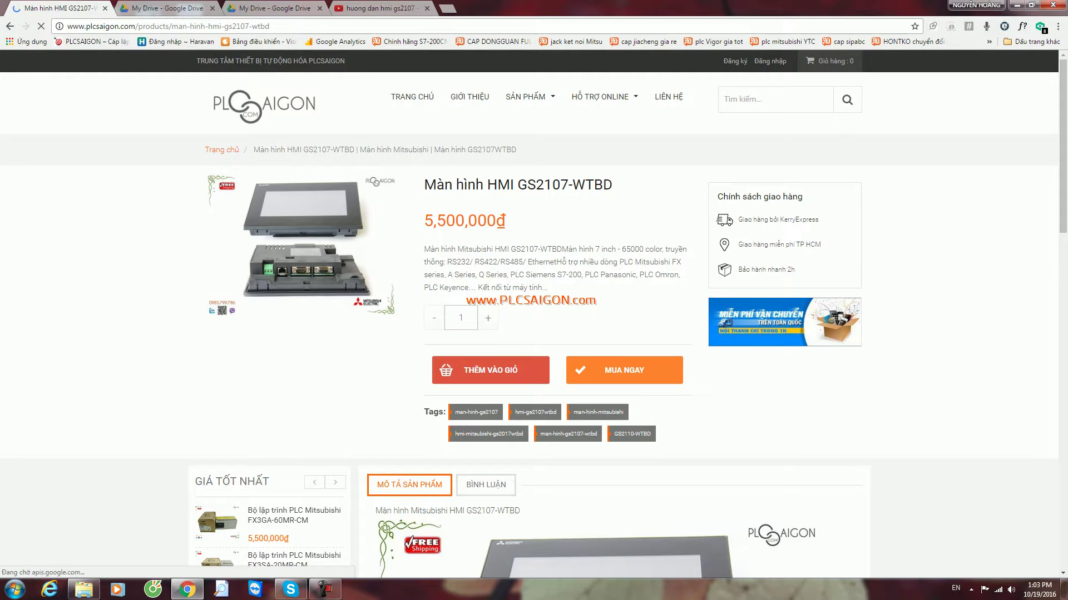
triple_click(518, 185)
click(517, 185)
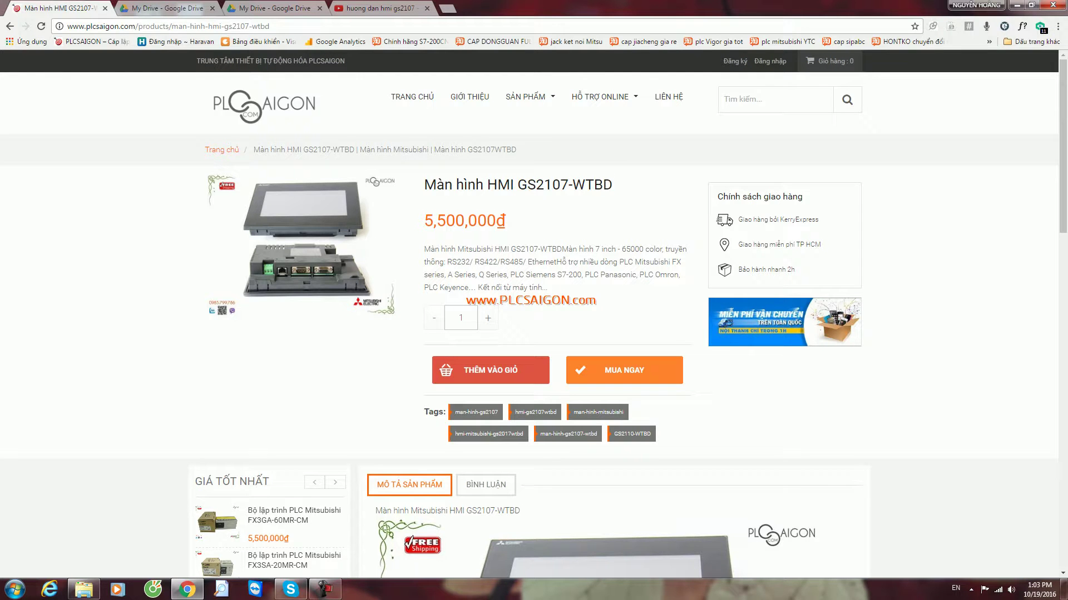
scroll(282, 321, down, 8)
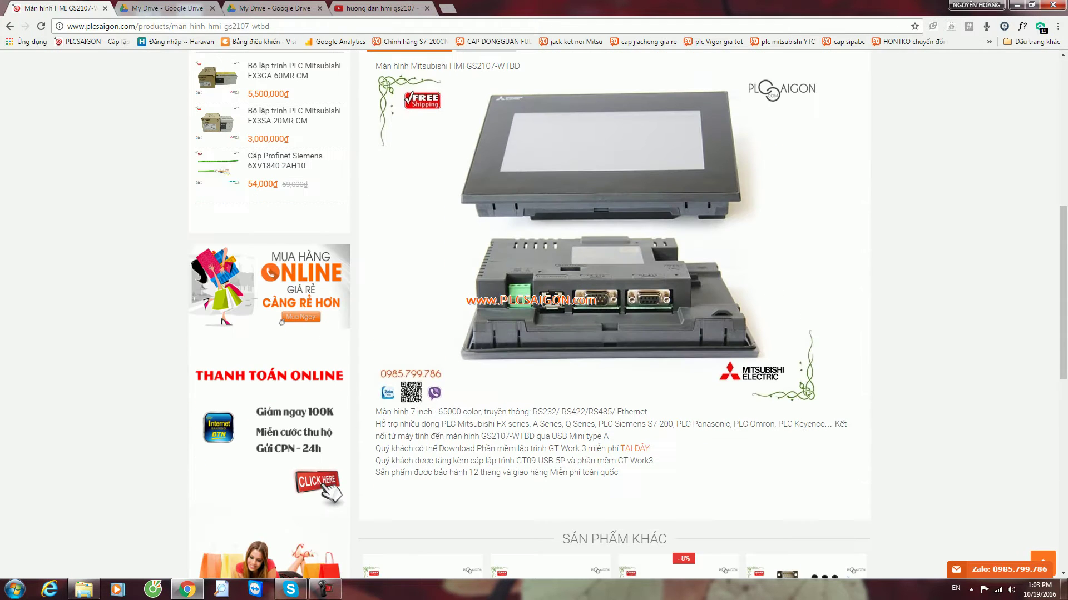
scroll(534, 314, down, 2)
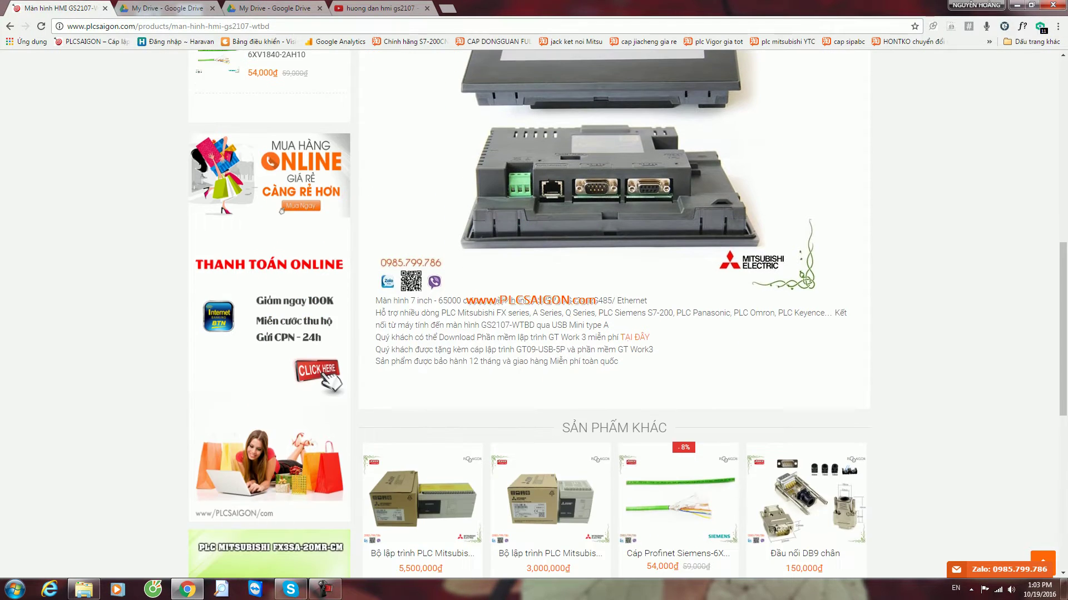
drag(376, 301, 647, 301)
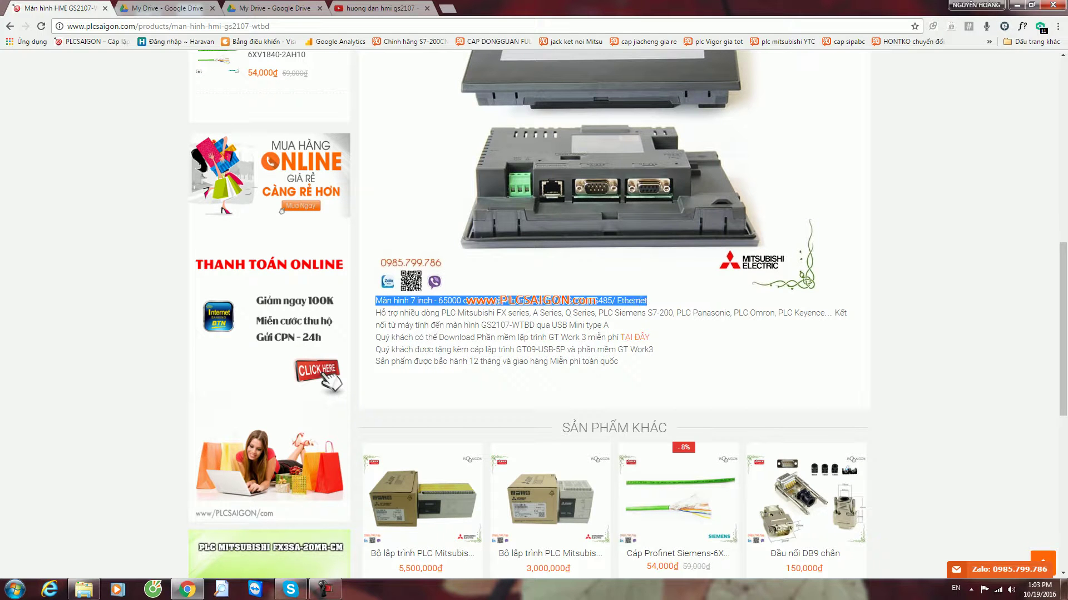
click(648, 301)
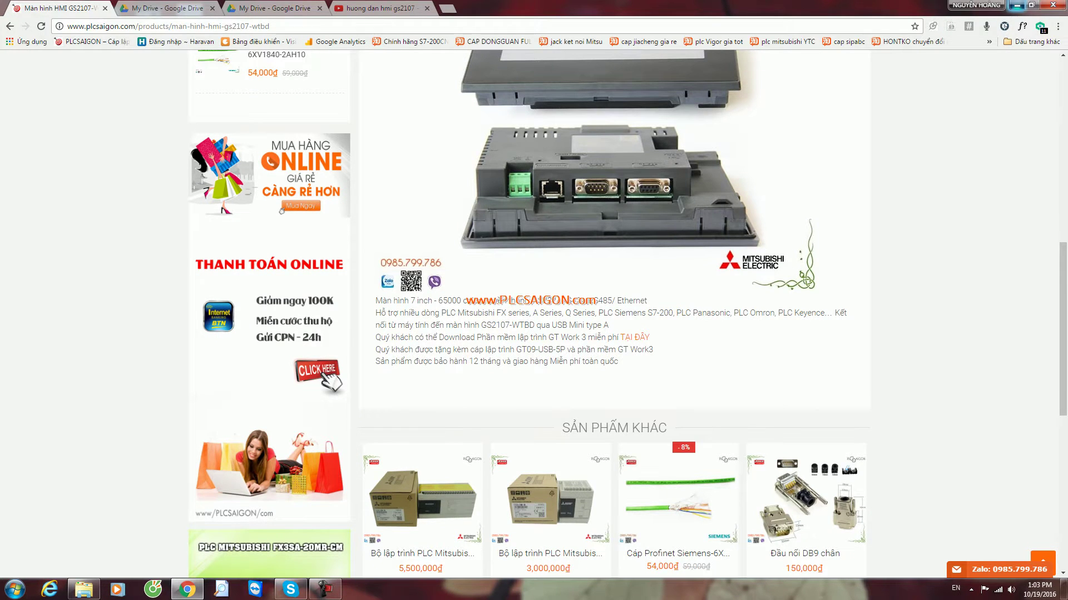
Switch from the browser to GT Designer3, launching it from the shortcut in the desktop folder
click(1015, 5)
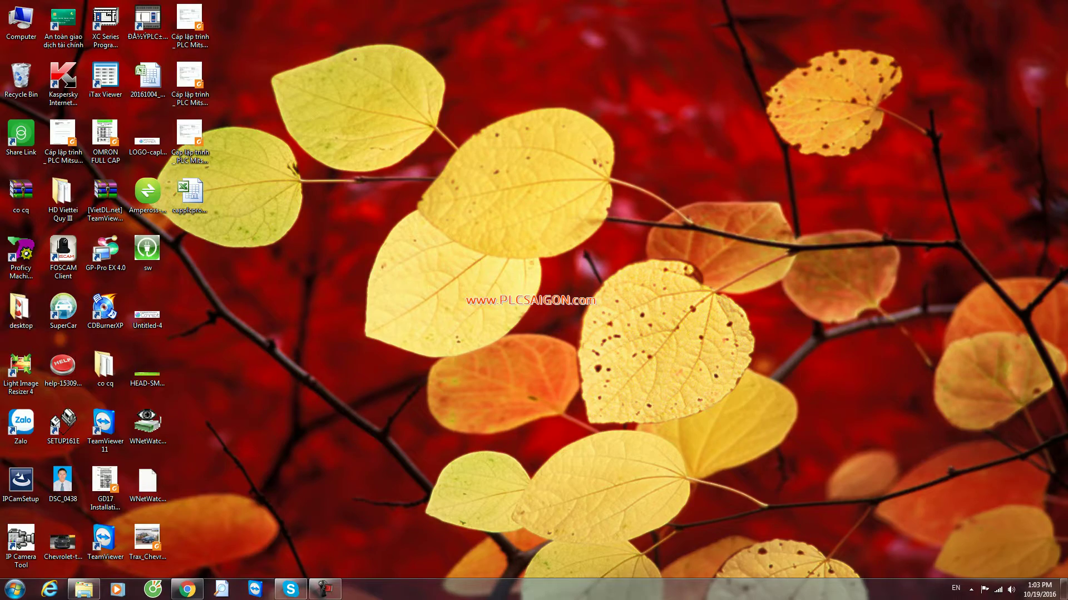
click(84, 590)
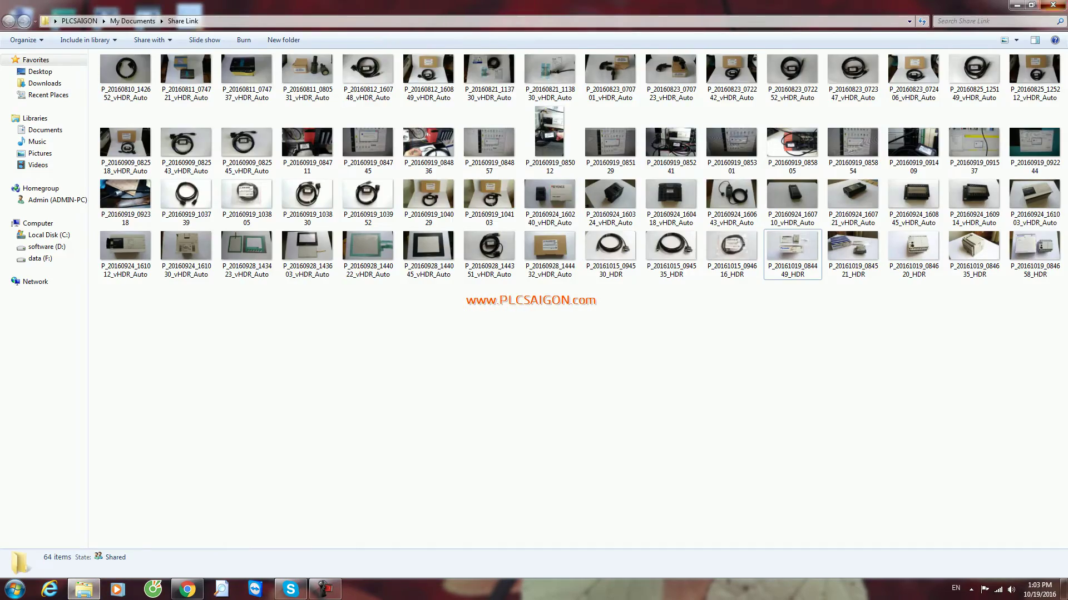
click(1053, 4)
double_click(20, 310)
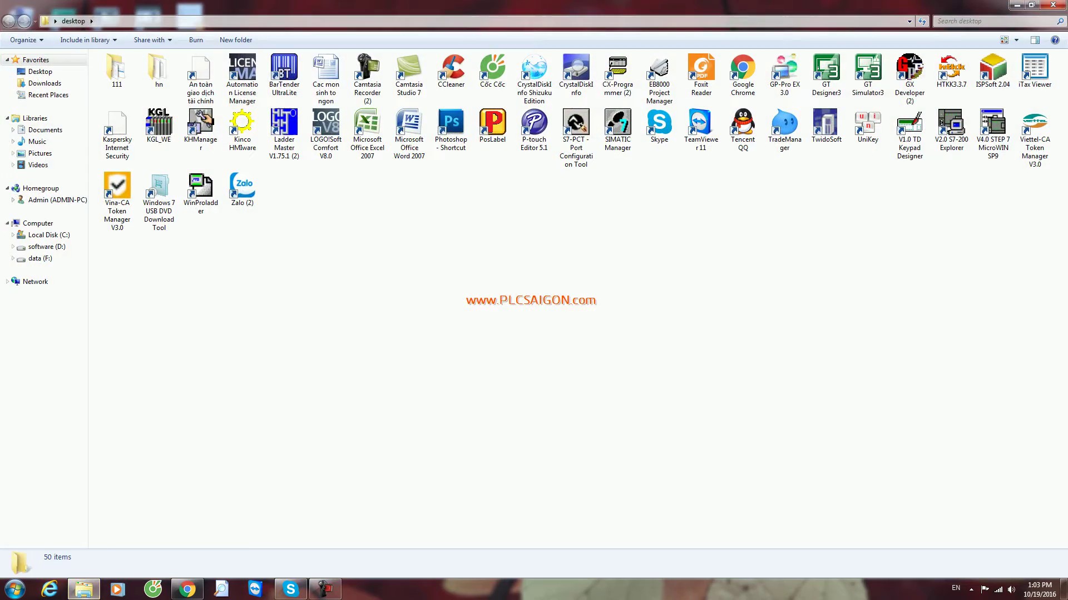
double_click(826, 74)
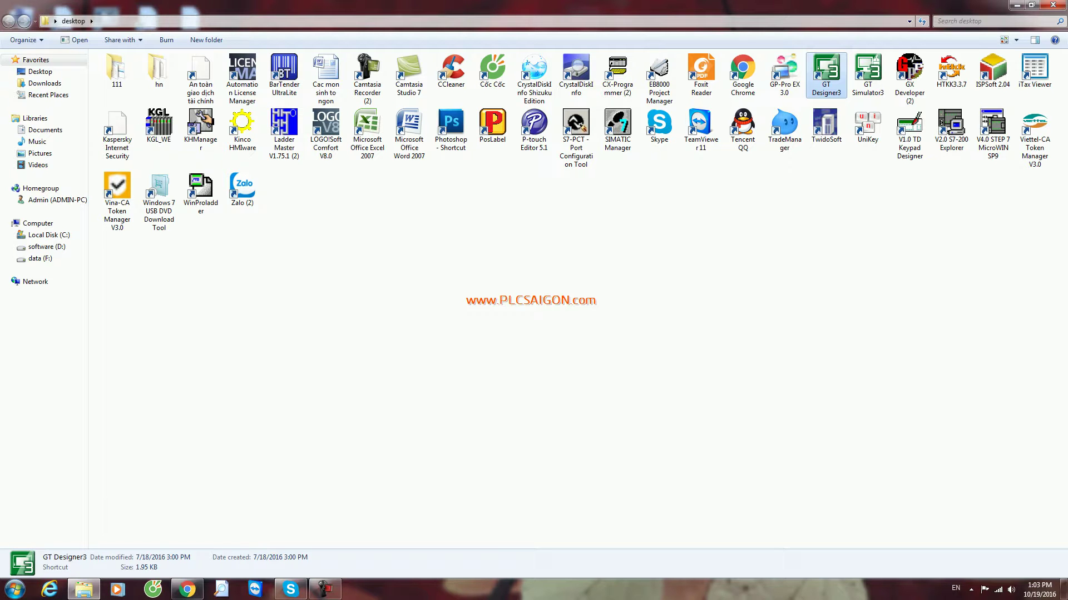
right_click(841, 81)
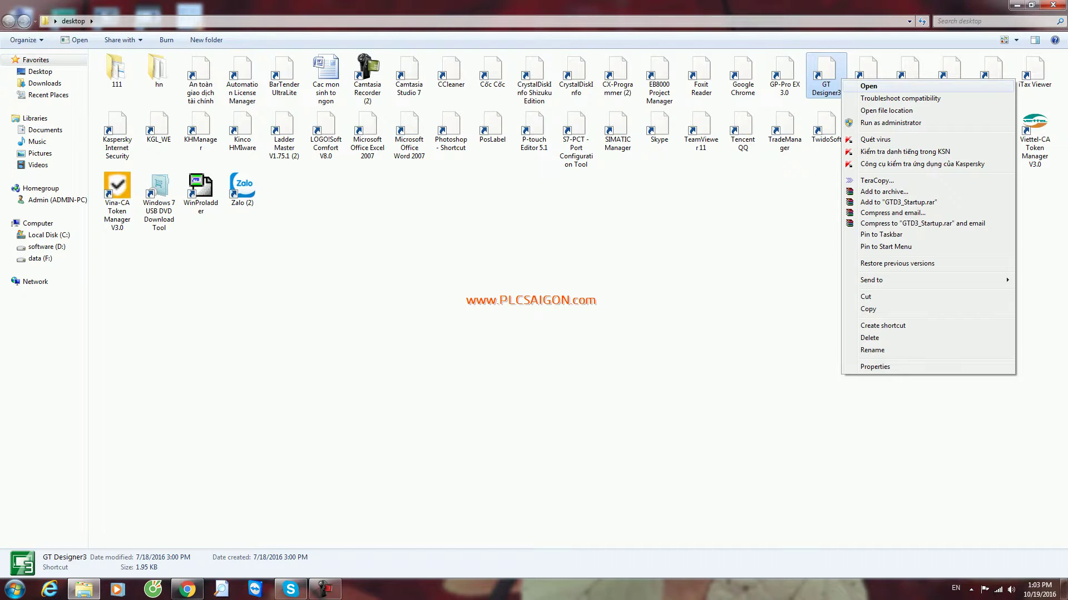
click(868, 86)
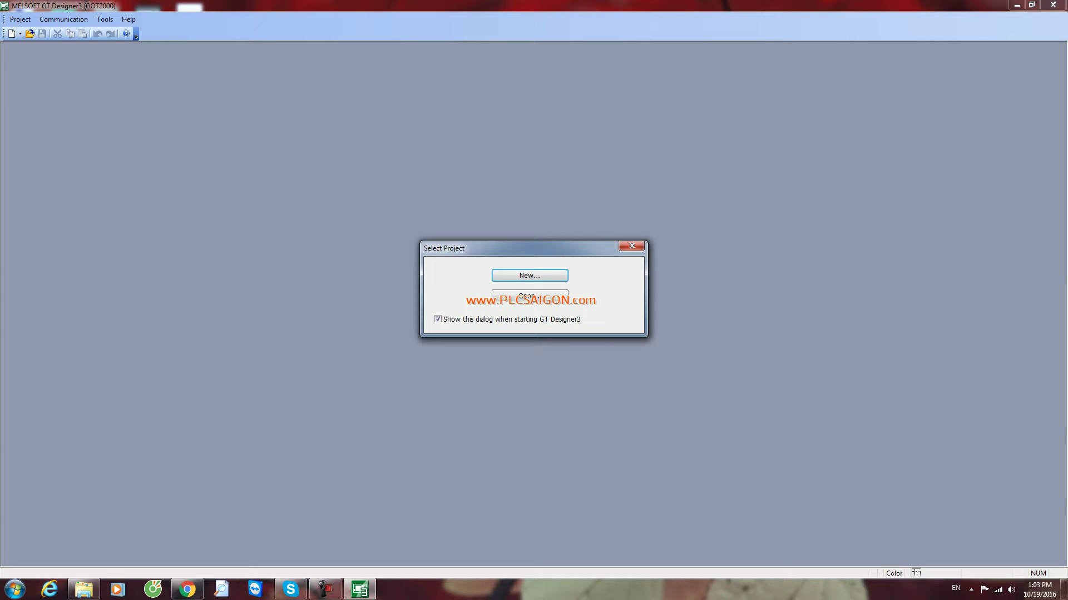
Start a new project with the wizard, choosing GS Series and the GOT type GS21**-W (800x480)
key(Return)
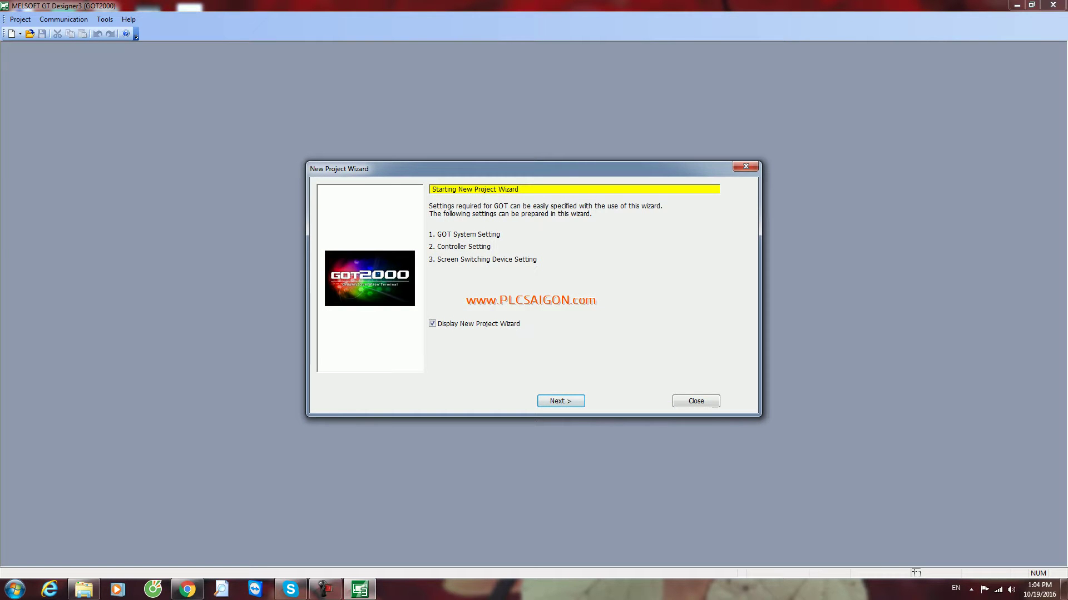
key(Return)
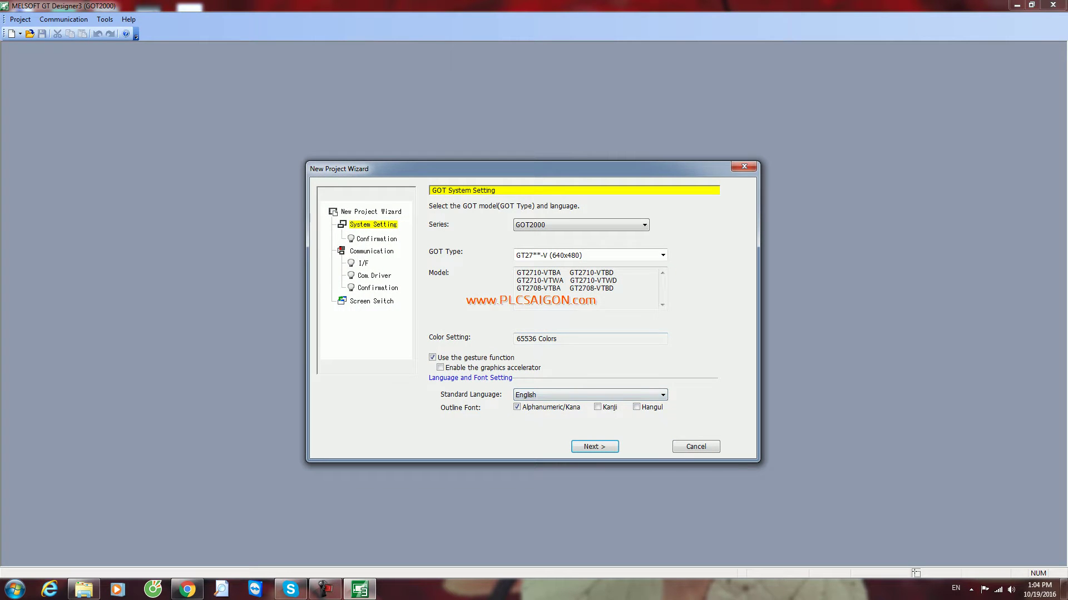
click(644, 226)
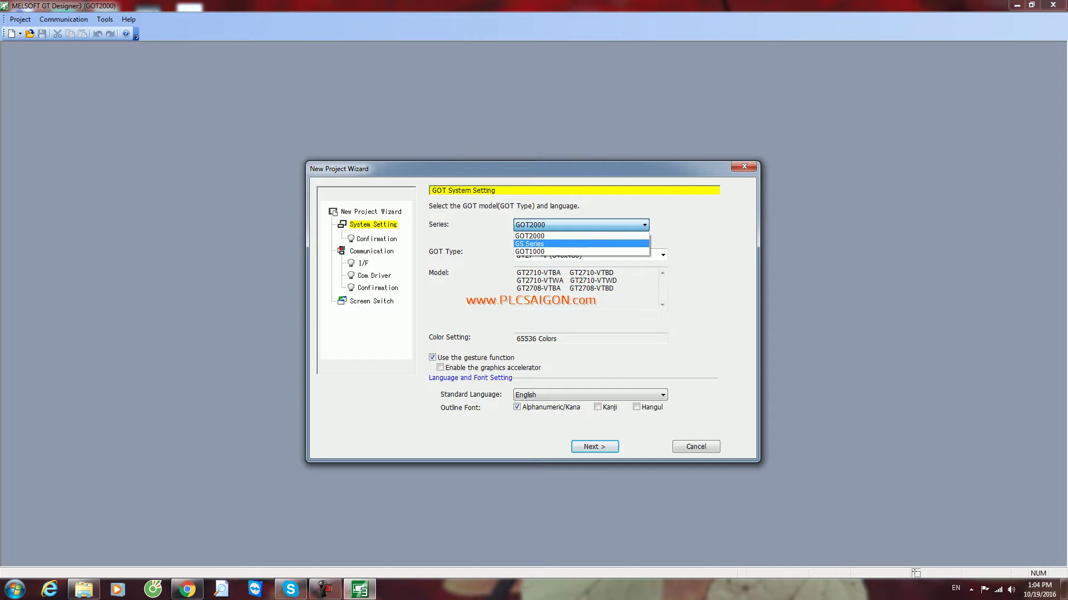
key(Return)
key(Tab)
key(alt+Down)
key(Return)
key(Return)
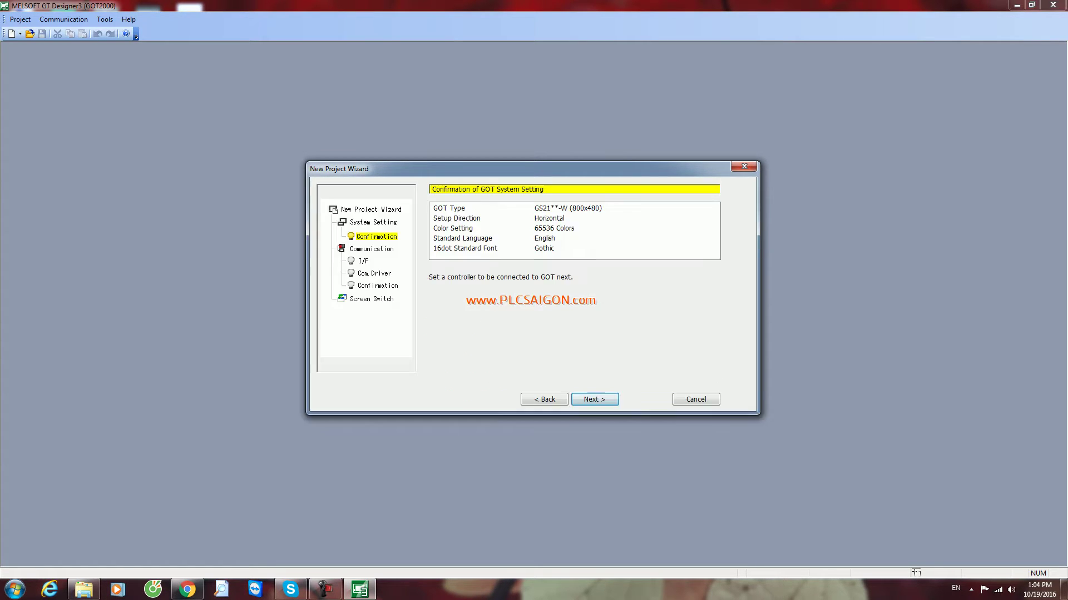
Accept the system settings and set the controller to manufacturer MITSUBISHI, type MELSEC-FX
key(Return)
key(alt+Down)
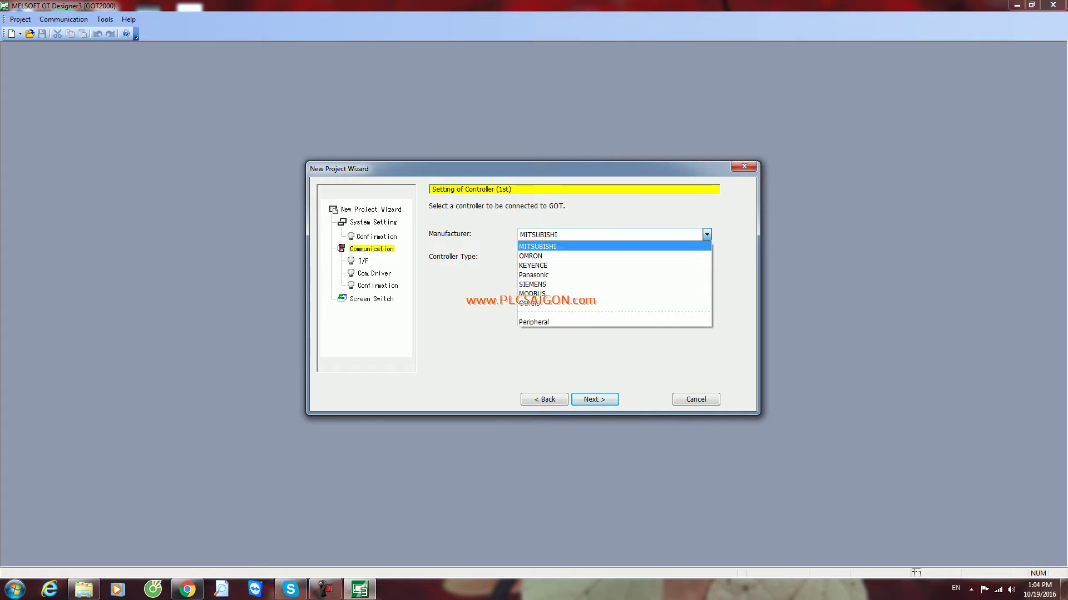
key(Return)
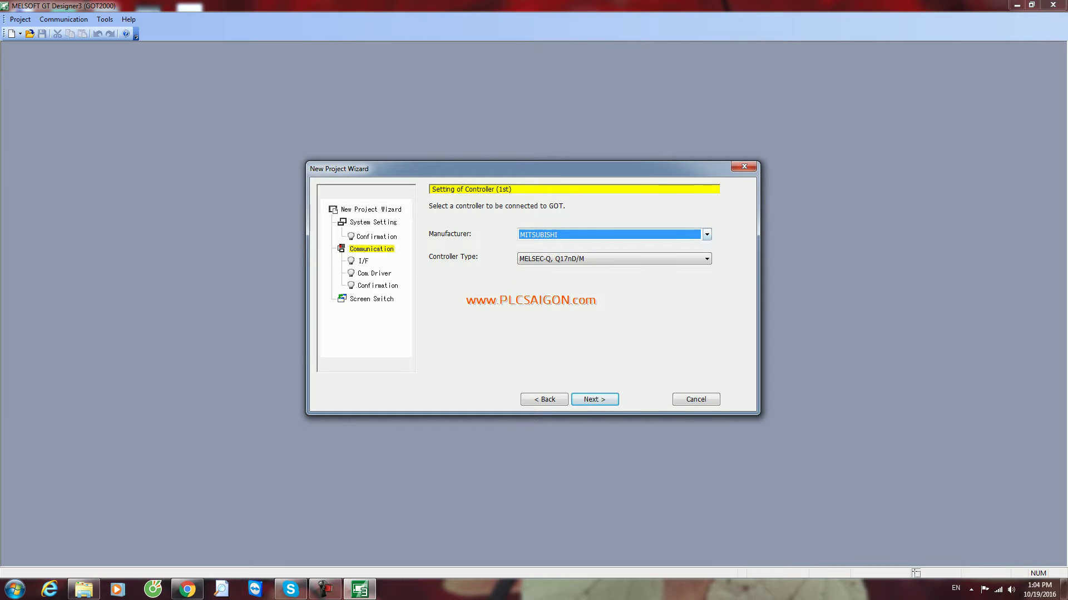
key(Tab)
key(alt+Down)
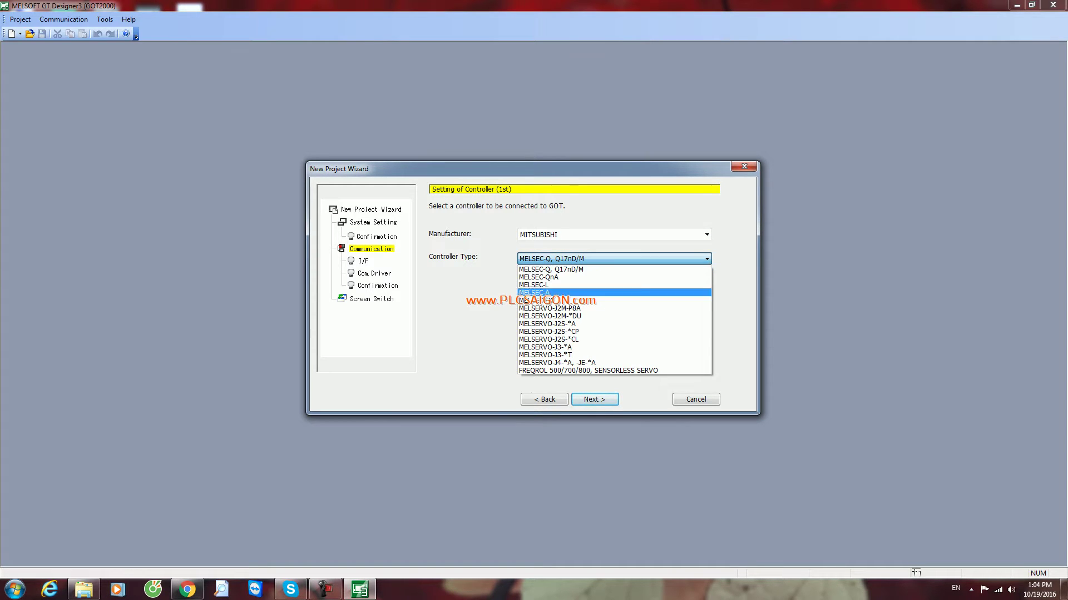
click(556, 301)
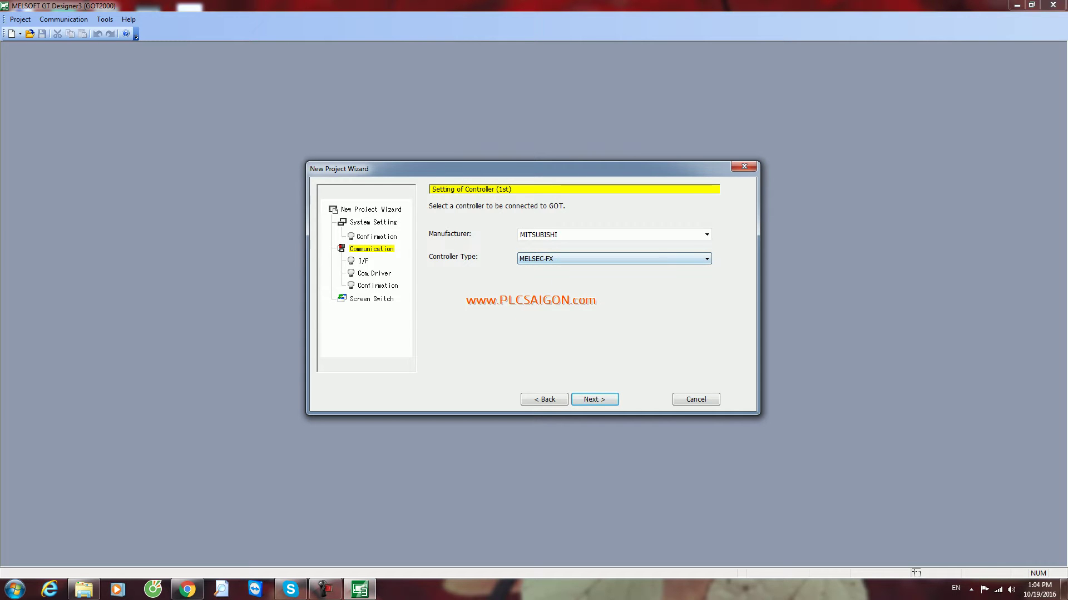
key(Return)
Choose Standard I/F (RS422/485) with the MELSEC-FX driver and finish the wizard, keeping the default screen switching devices
click(565, 234)
click(565, 244)
click(595, 400)
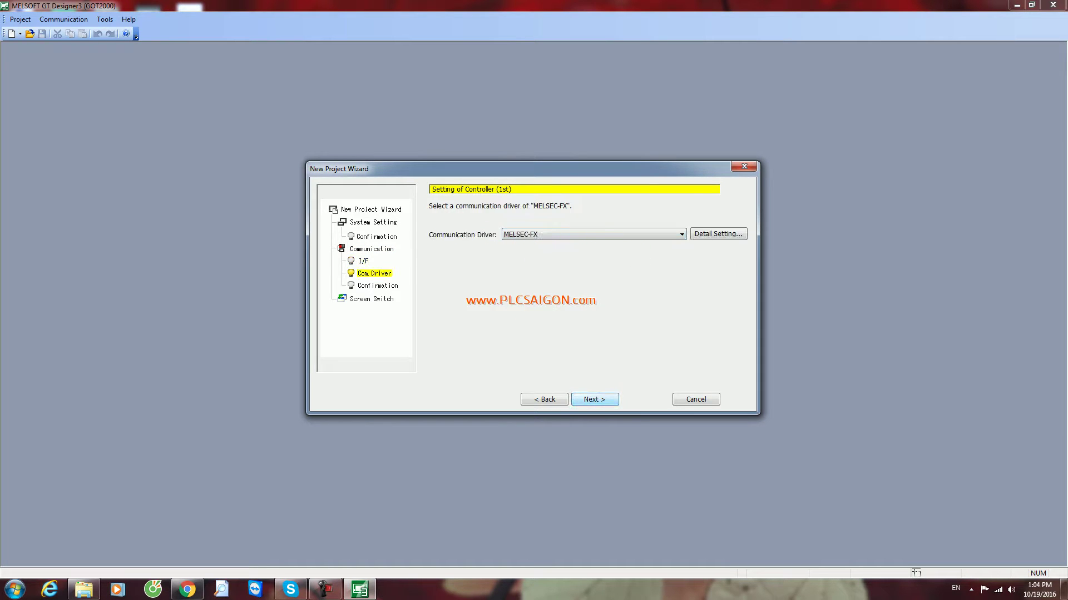
key(Return)
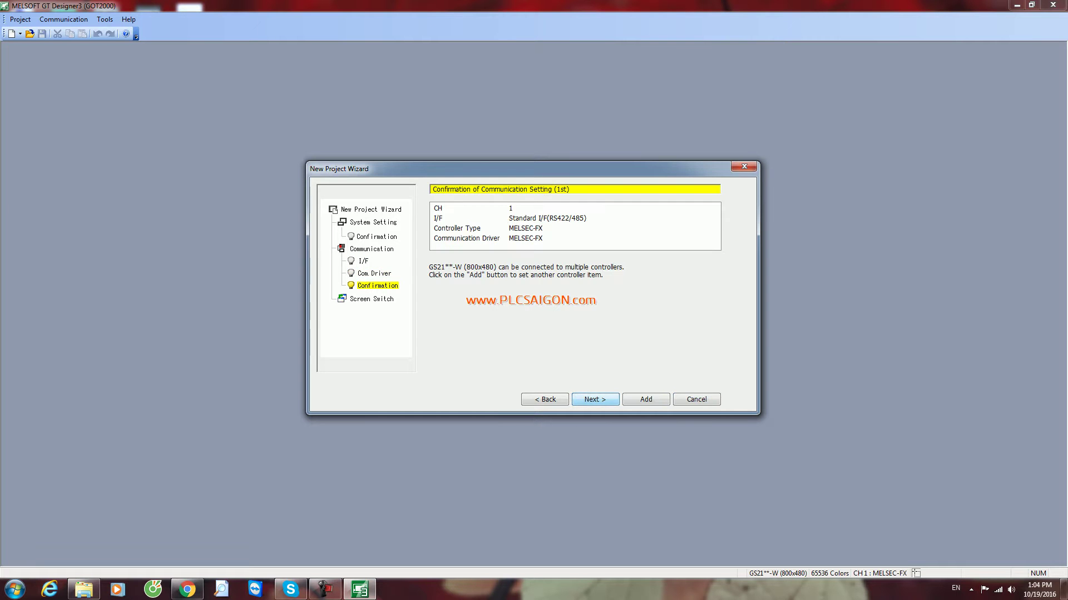
key(Return)
click(595, 400)
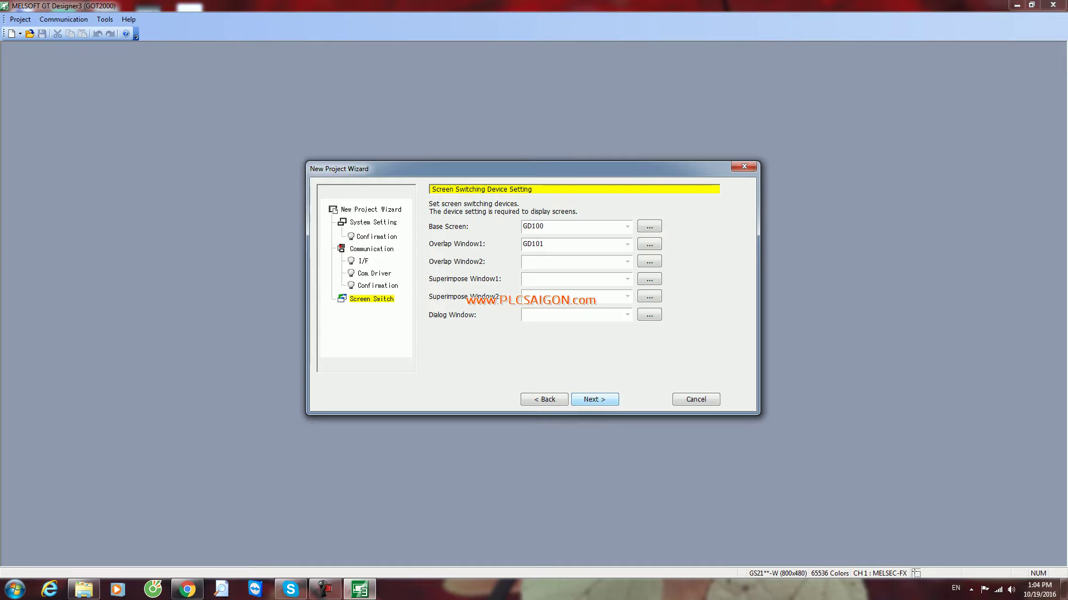
key(Return)
key(Return)
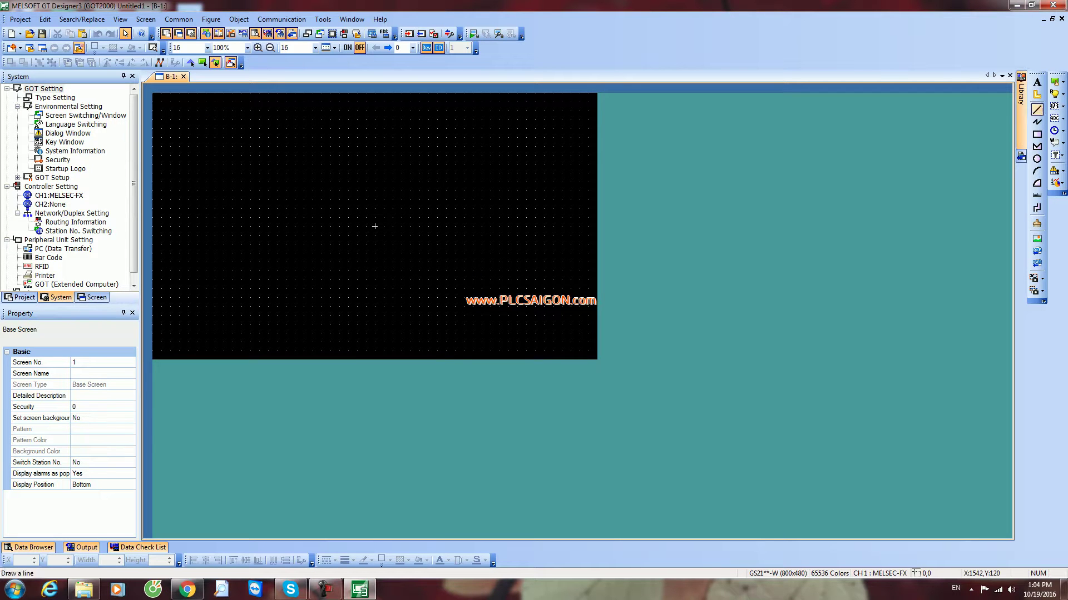
Add a two-line text to the base screen: "HƯỚNG DẪN VIẾT CHƯƠNG TRÌNH KẾT NỐI" and "PLC MITSUBISHI FX VÀ HMI MITSUBISHI GS2107"
click(1037, 82)
click(375, 226)
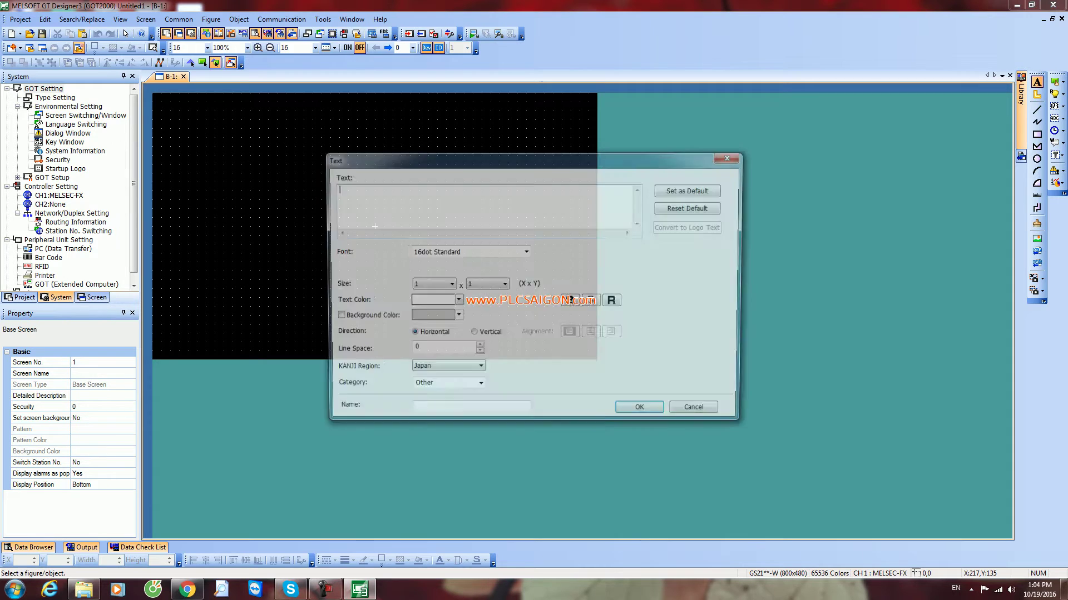
text(HUONGw)
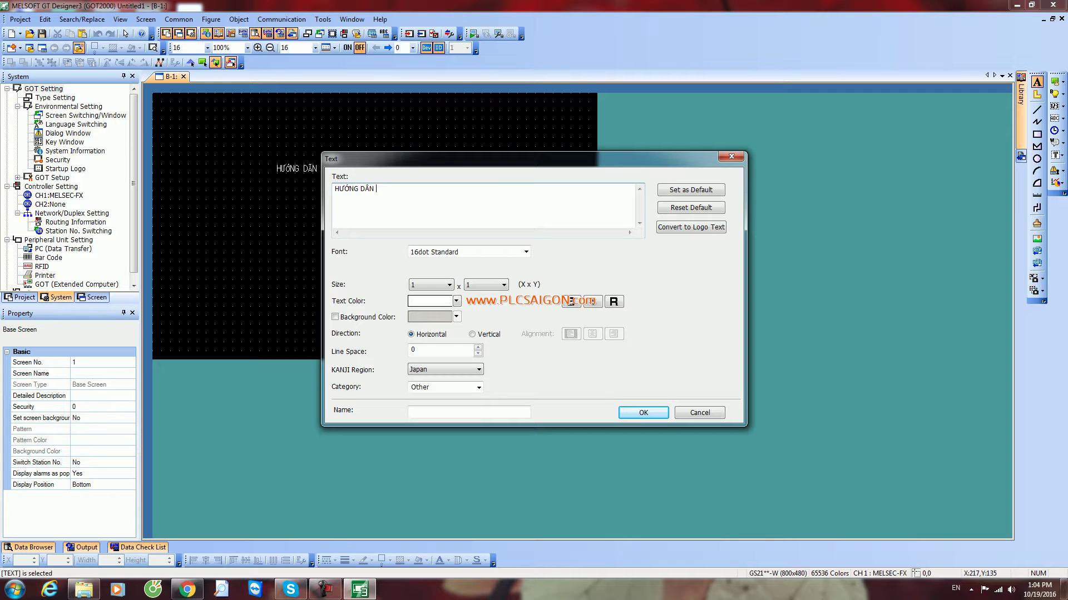
text( DẪN)
text(4)
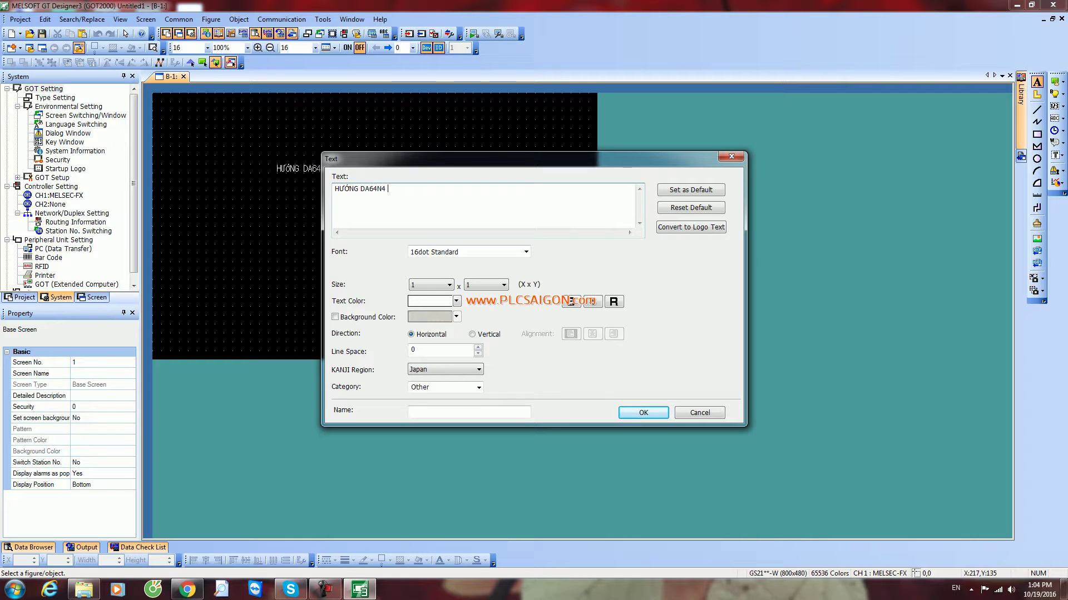
key(BackSpace)
key(BackSpace)
key(BackSpace)
key(BackSpace)
text(ẪN VIẾT CHƯƠNG TRINH KẾT NO)
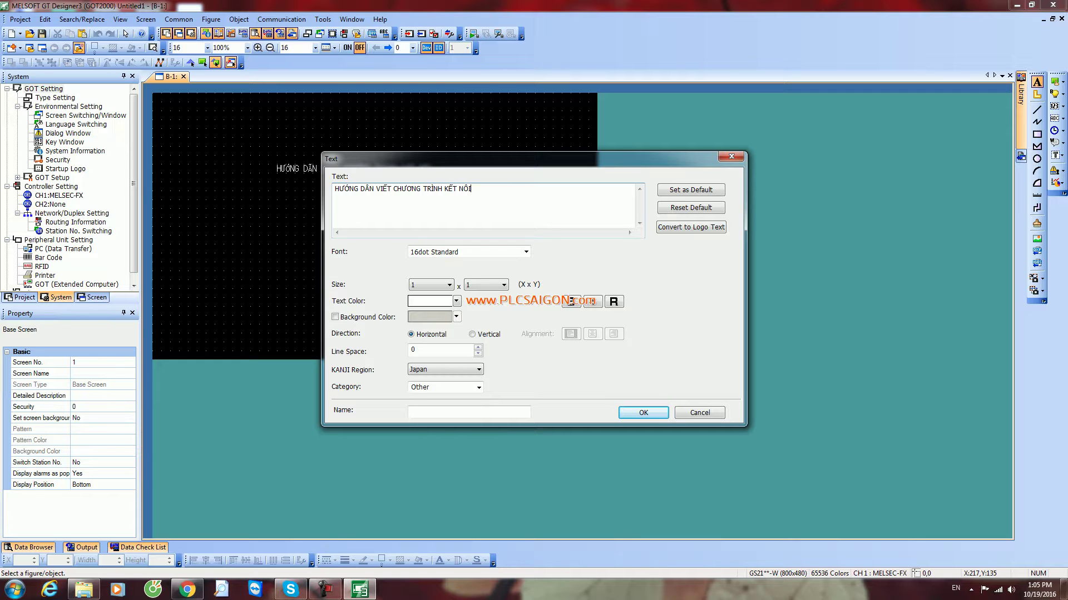
text(I PLC MITSUBISHI FX VA)
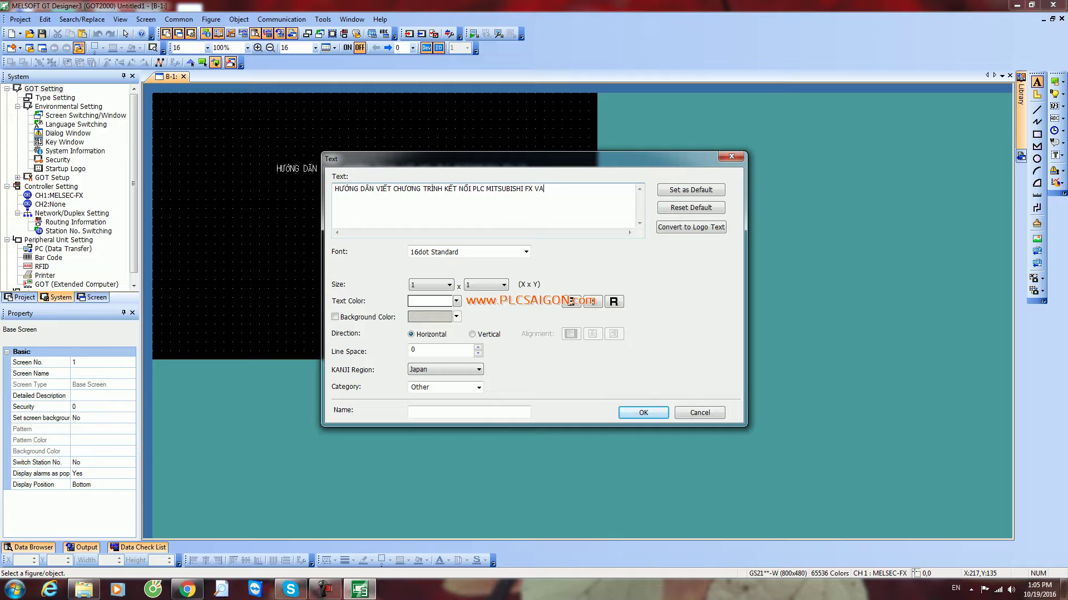
key(BackSpace)
text(À HMI MITSUBISHI GS2107)
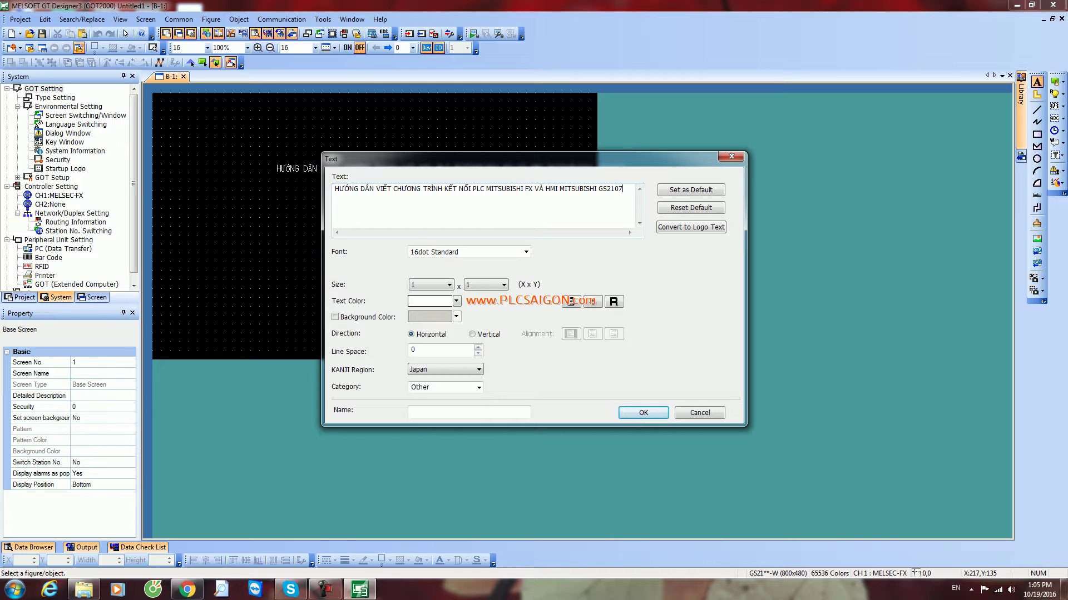
key(Return)
Set the colour of the whole title text to blue
key(ctrl+a)
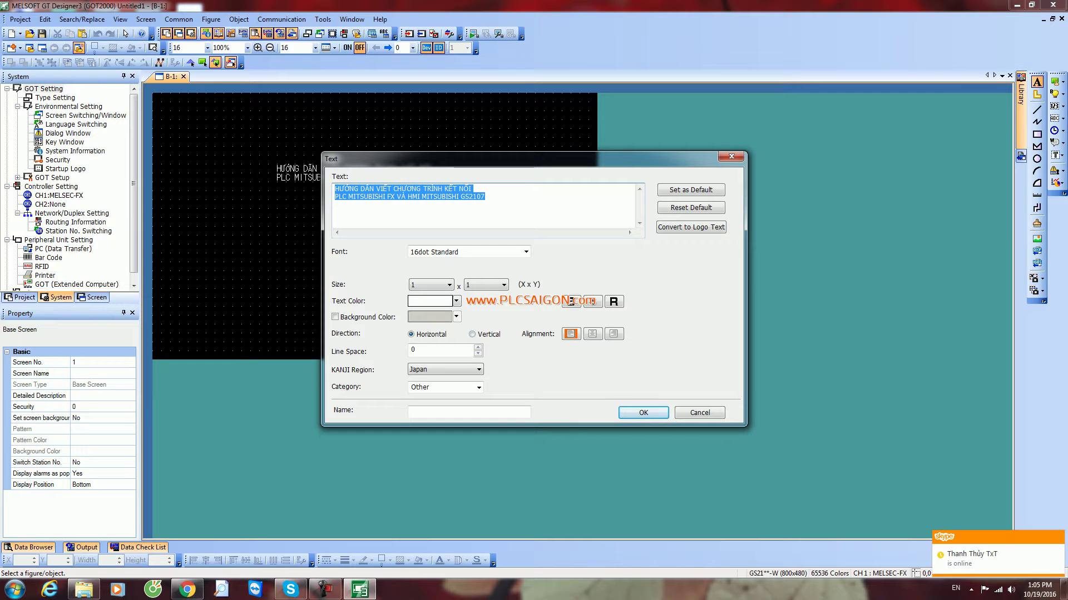
click(456, 301)
click(457, 301)
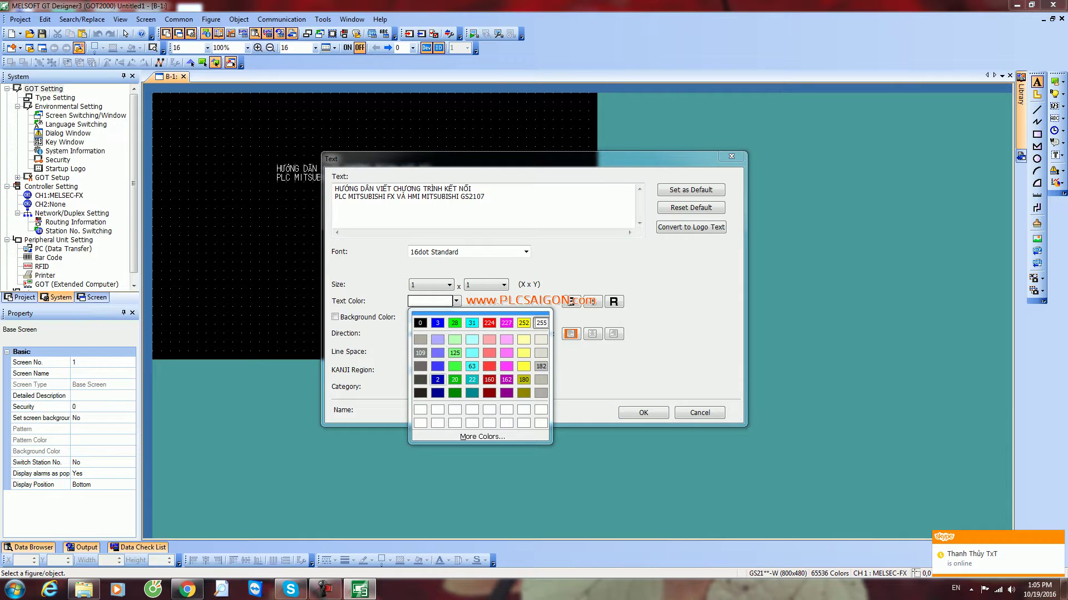
click(469, 383)
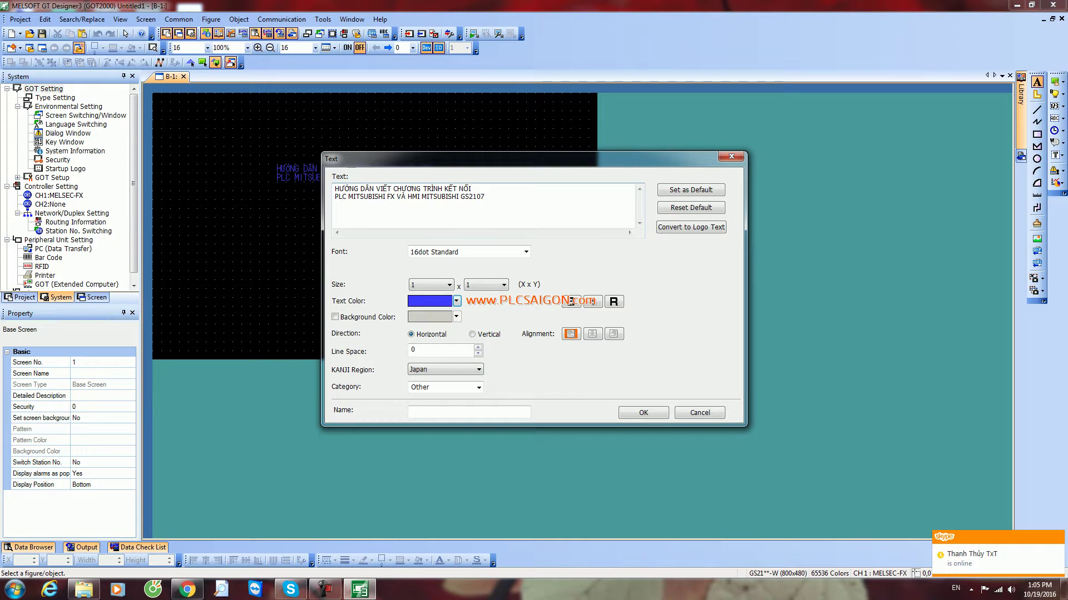
Try the UTM Conestoga and UTM Demian KT fonts on the whole title text
drag(487, 198, 333, 189)
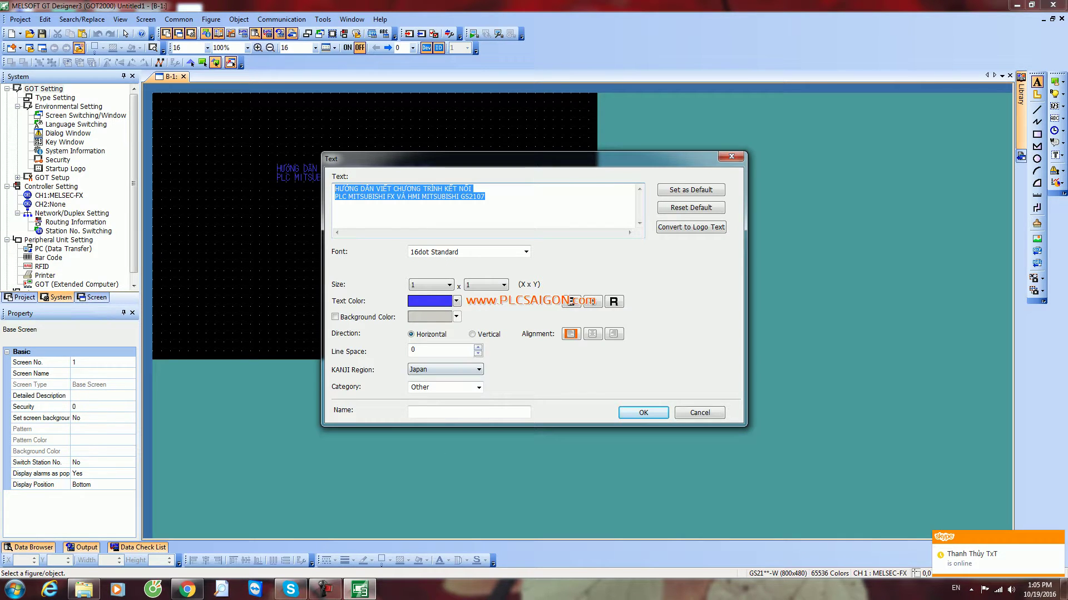
click(525, 252)
scroll(445, 294, down, 20)
scroll(439, 330, up, 5)
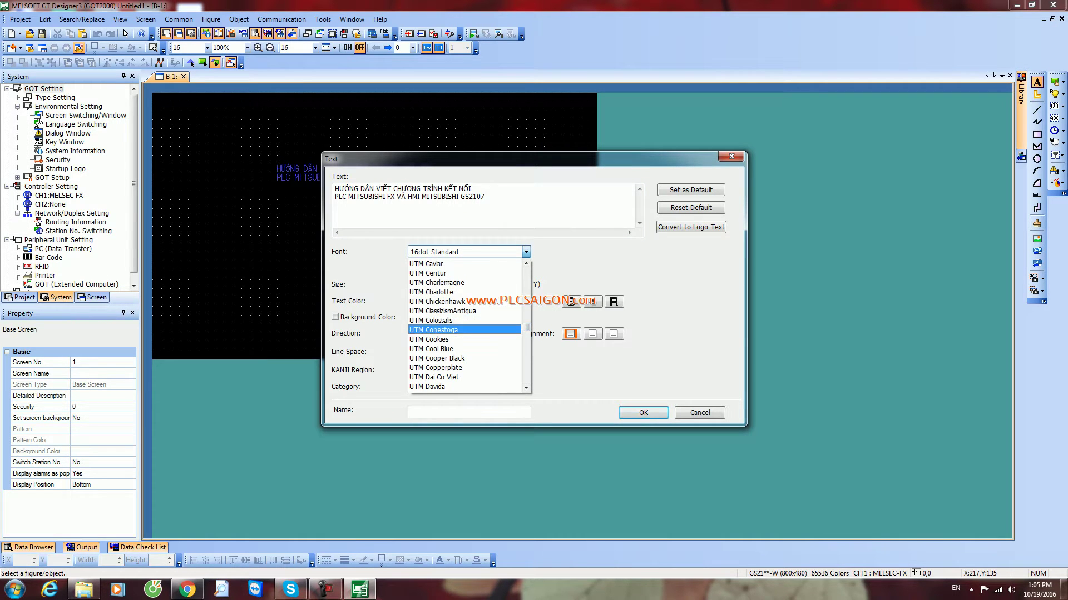
click(436, 330)
click(526, 252)
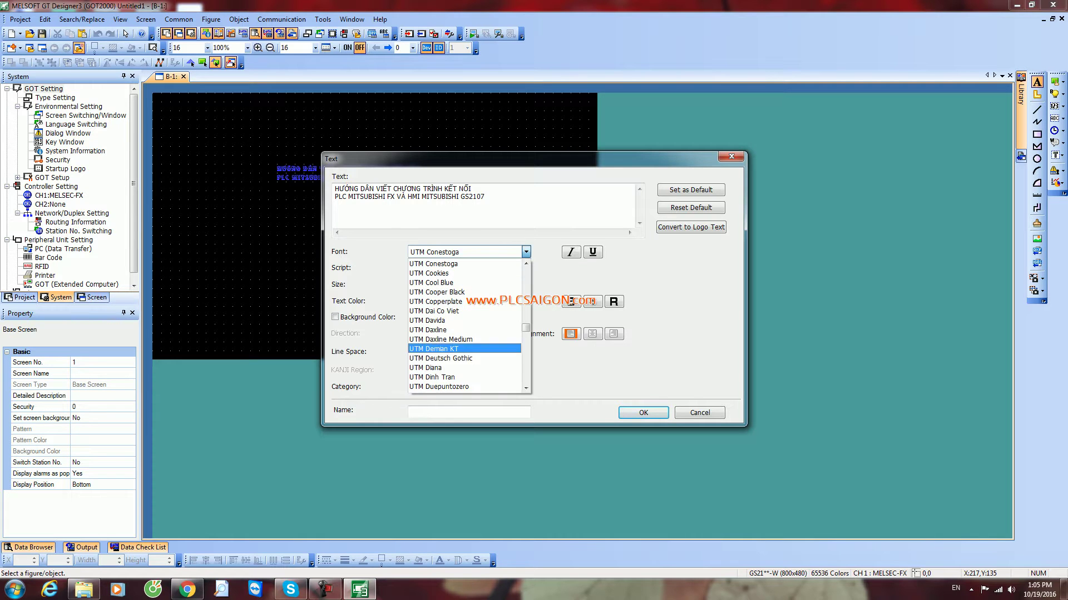
click(440, 348)
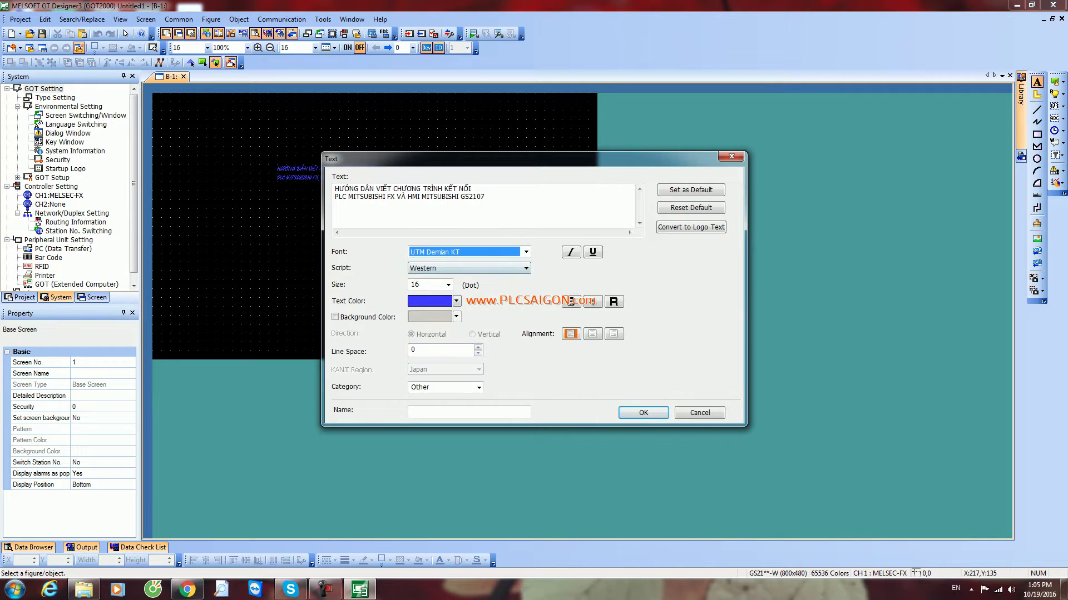
Set the title text's font to UTM Ericsson Capital, make it bold, and accept the text settings
key(F4)
key(Down)
key(Down)
key(Down)
key(Return)
click(571, 301)
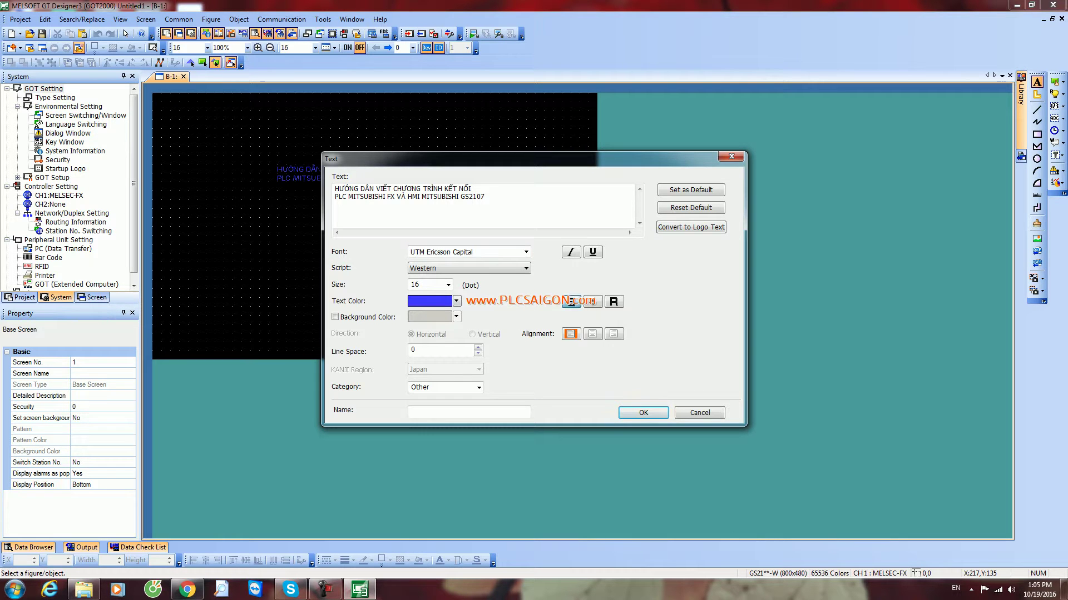
key(Return)
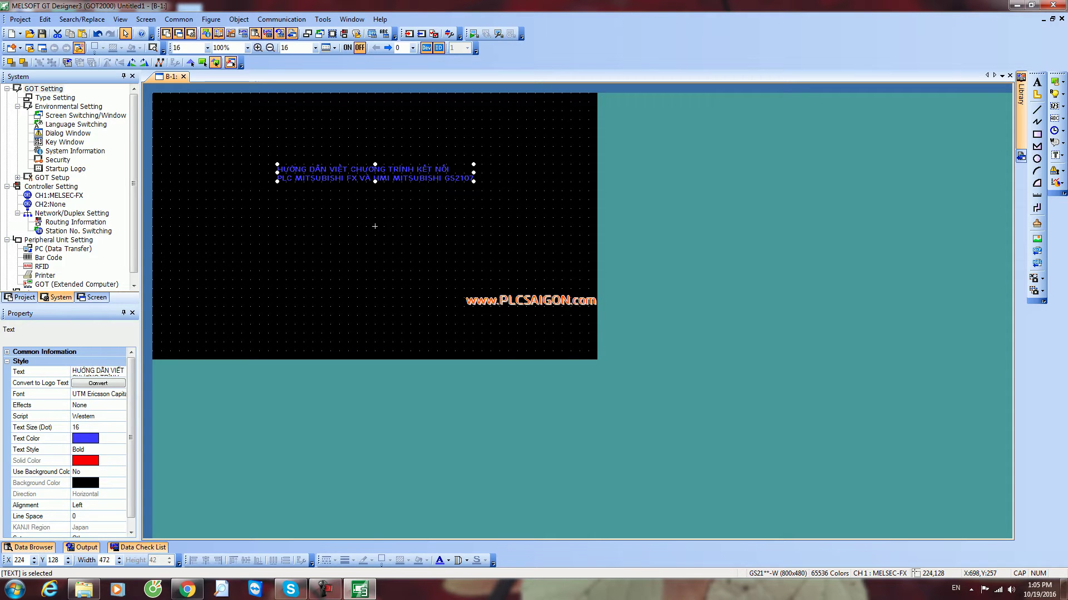
Enlarge the title to about 594 wide at 29 dot and move it to about X 96, Y 48 on the base screen
drag(472, 181, 532, 188)
drag(279, 187, 191, 197)
drag(375, 184, 389, 140)
Centre-align the two lines of the title text and deselect the title
double_click(412, 139)
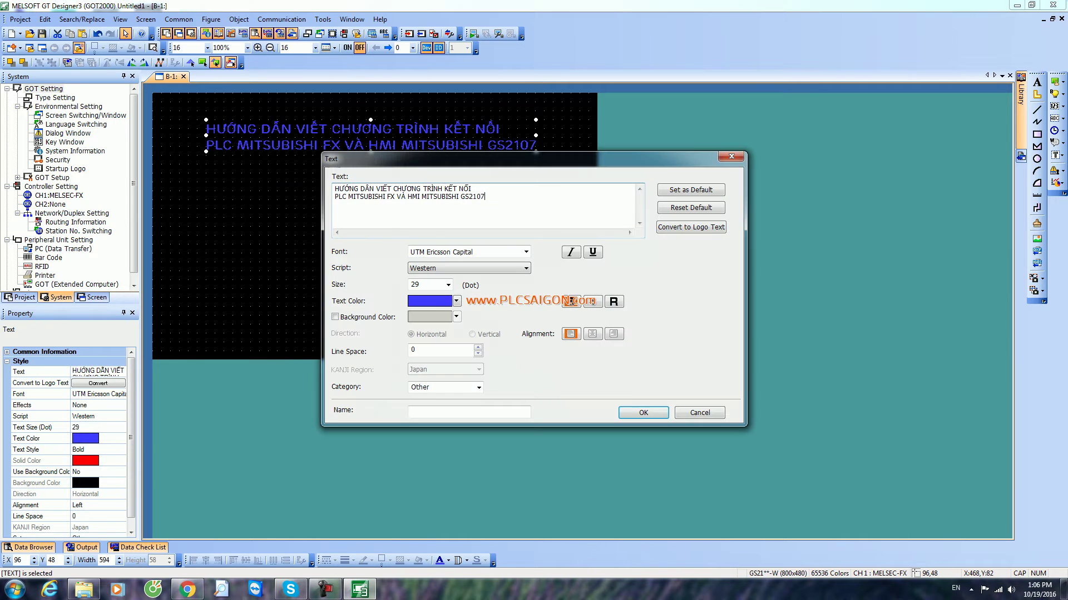
key(ctrl+a)
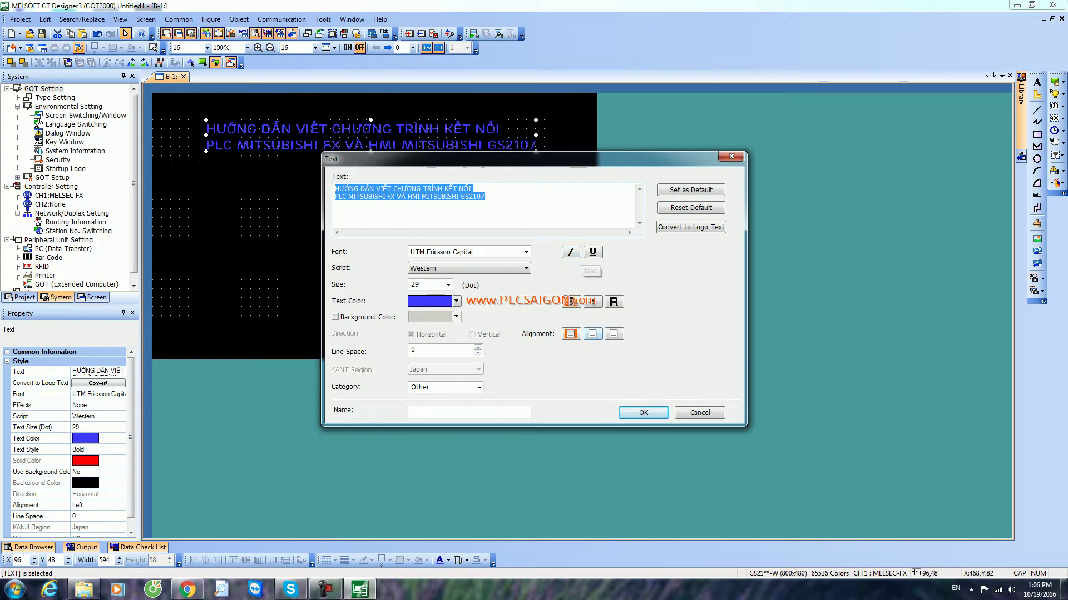
click(593, 333)
click(643, 412)
click(375, 226)
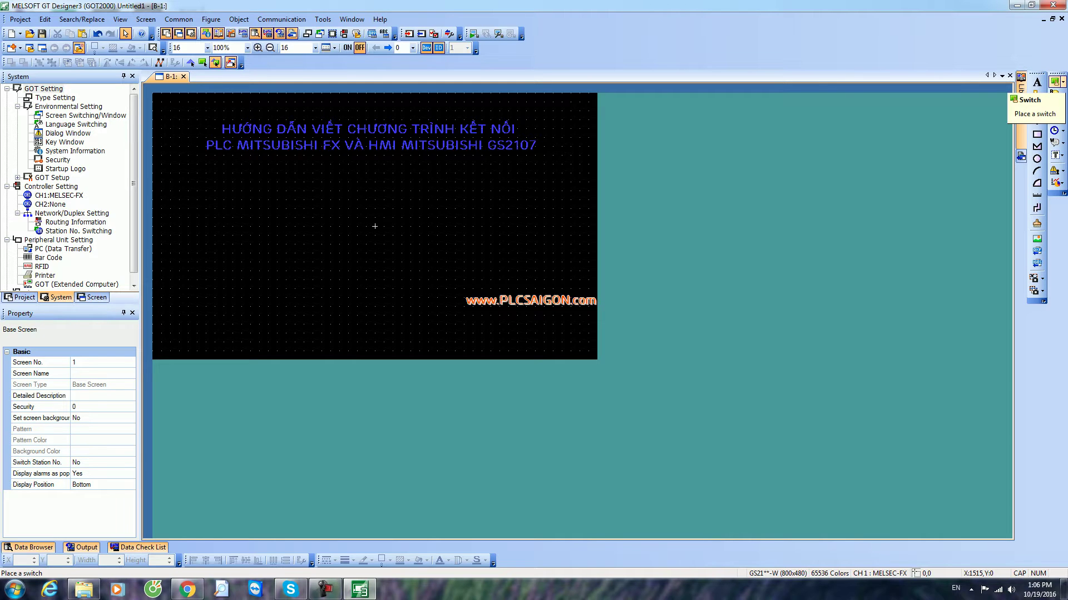
Place a switch about 401 by 129 below the title and move it to about X 208, Y 208
click(1054, 81)
drag(242, 217, 464, 289)
drag(376, 226, 402, 217)
Add a bit action to the switch that alternates device Y0001
double_click(402, 218)
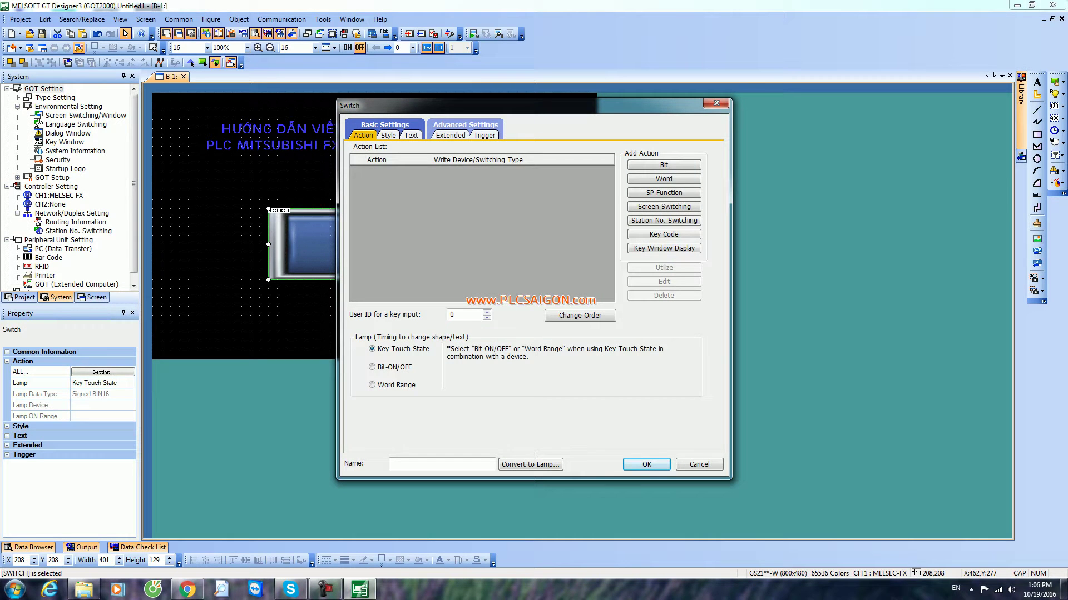
click(663, 164)
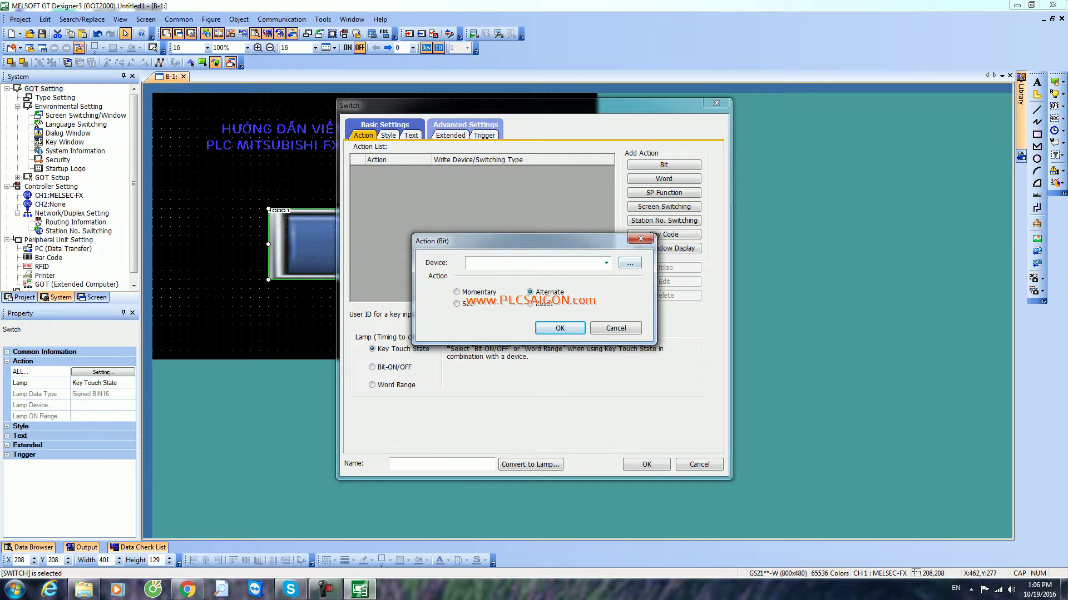
click(630, 263)
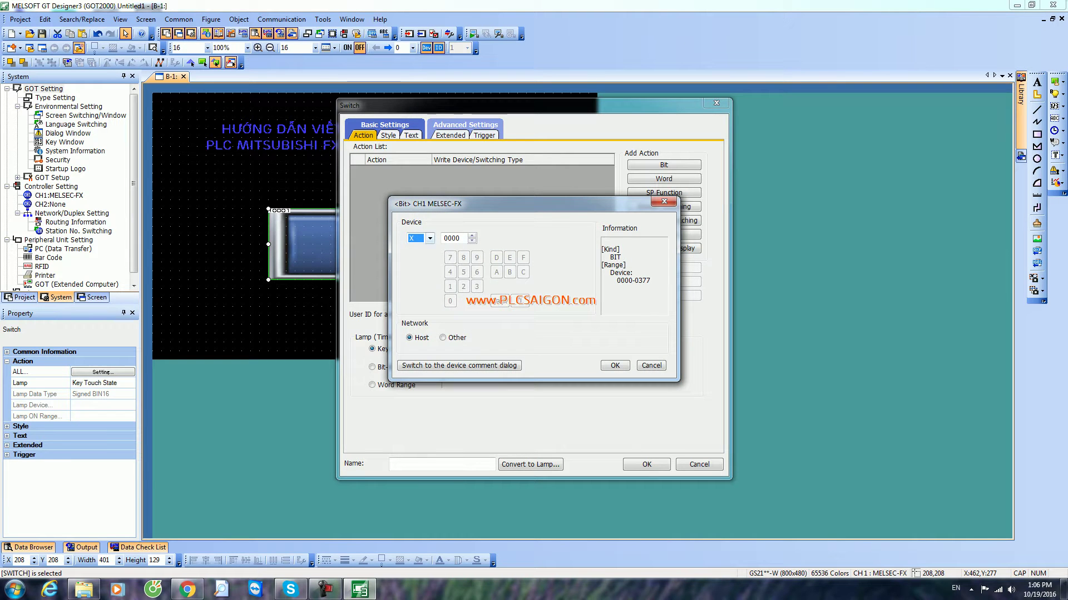
click(430, 238)
click(417, 286)
key(Tab)
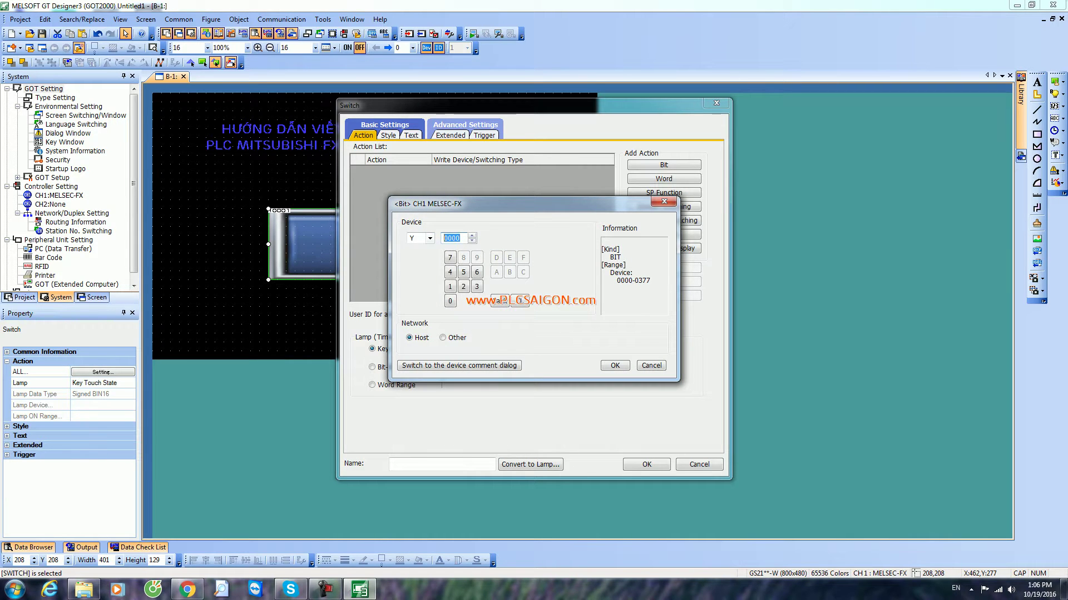
text(1)
key(Return)
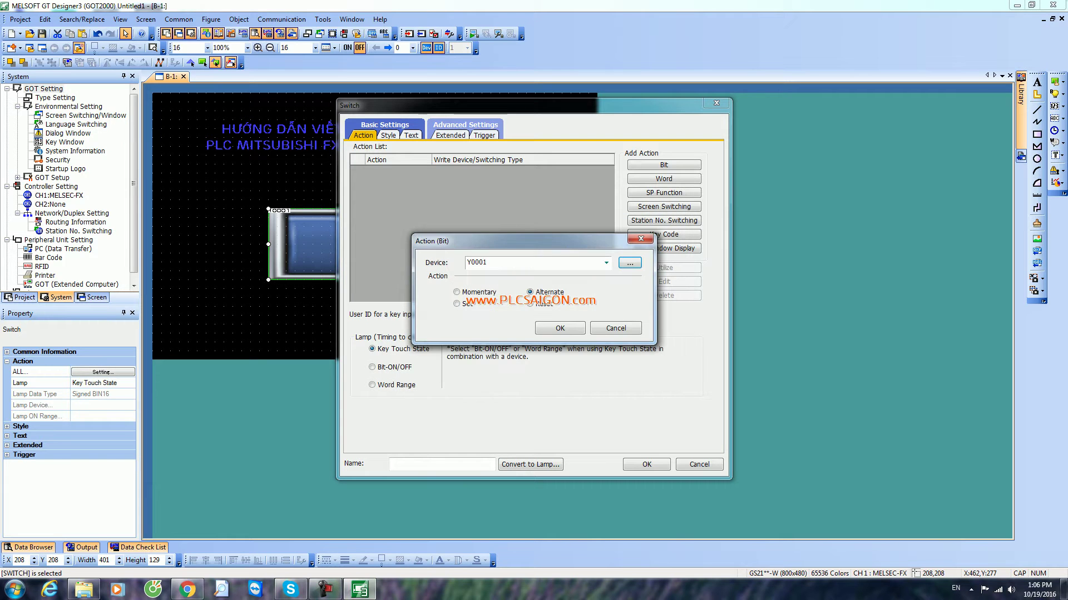
key(Return)
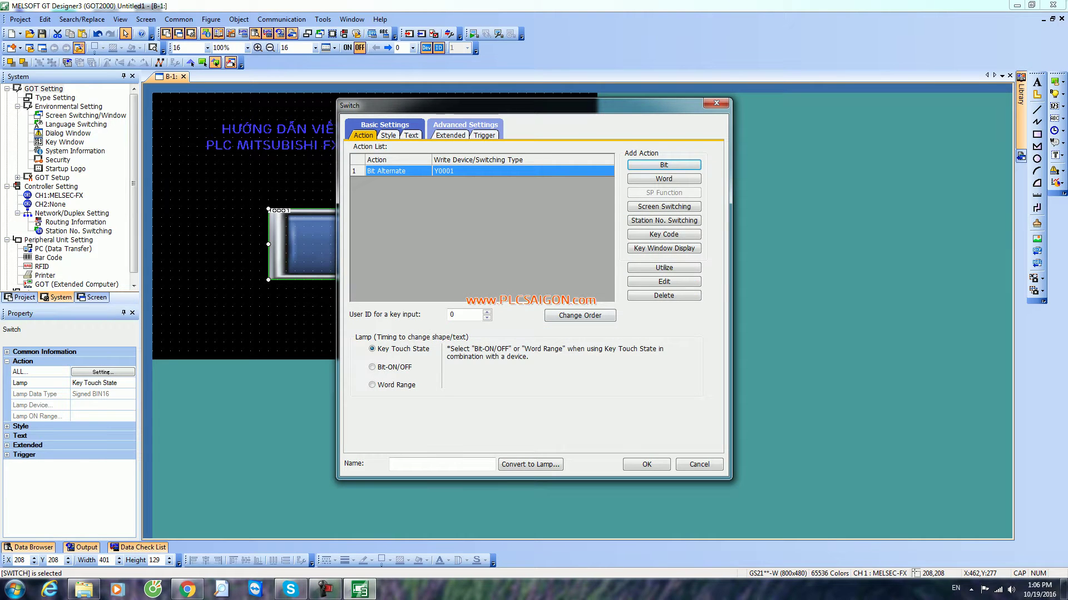
Try the FA Metal Switch Figure B1 shape SW_01_0_B for the switch's Key Touch OFF state
click(388, 135)
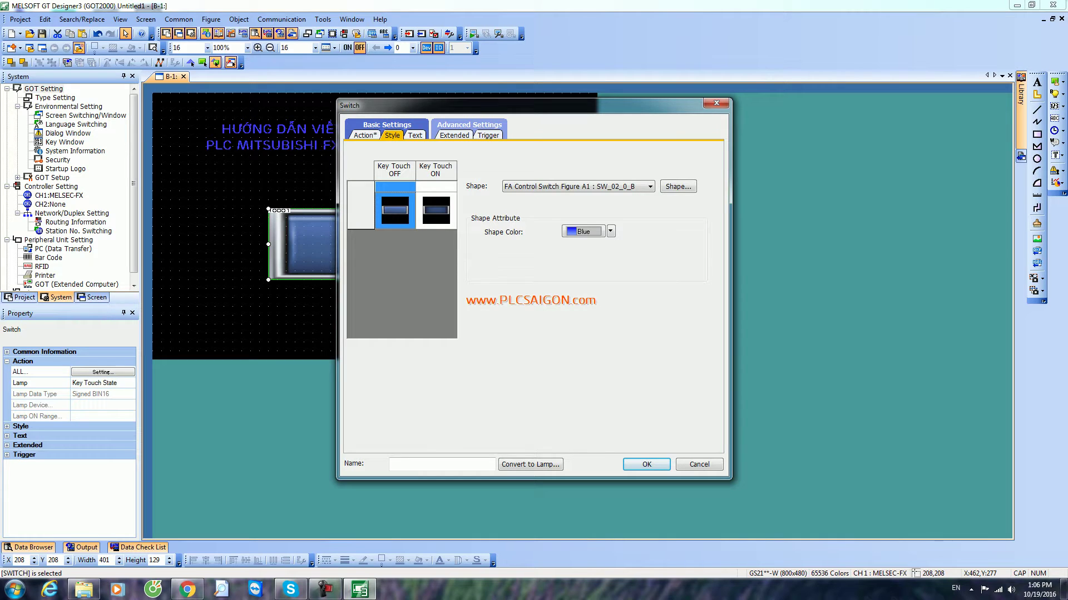
click(649, 187)
click(579, 204)
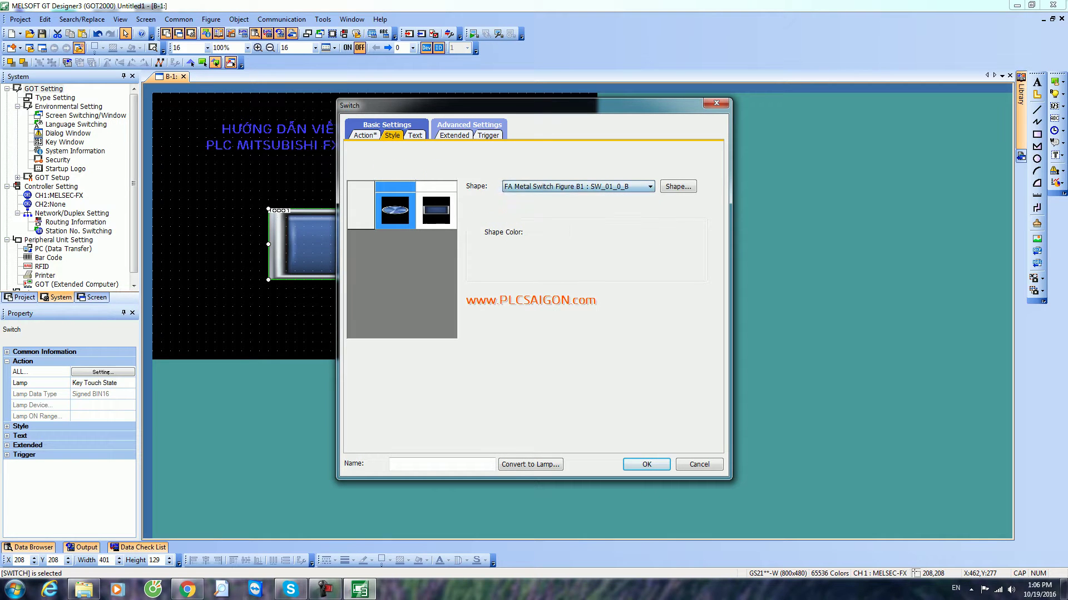
key(Tab)
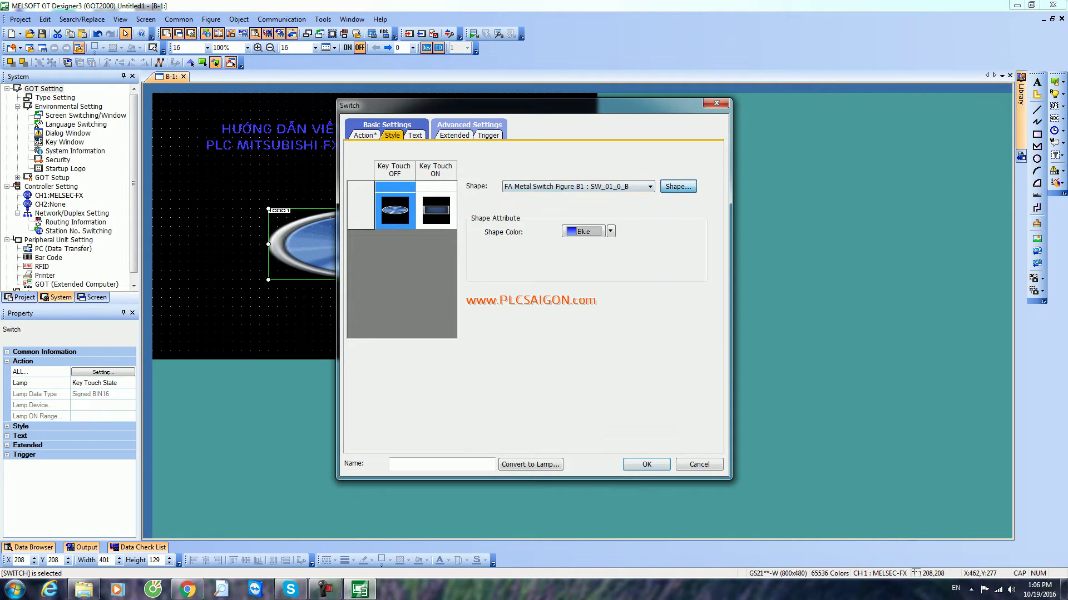
Browse the FA Metal, FA Metal_N and FA Control figure categories of the image library for a switch shape
key(Return)
click(646, 199)
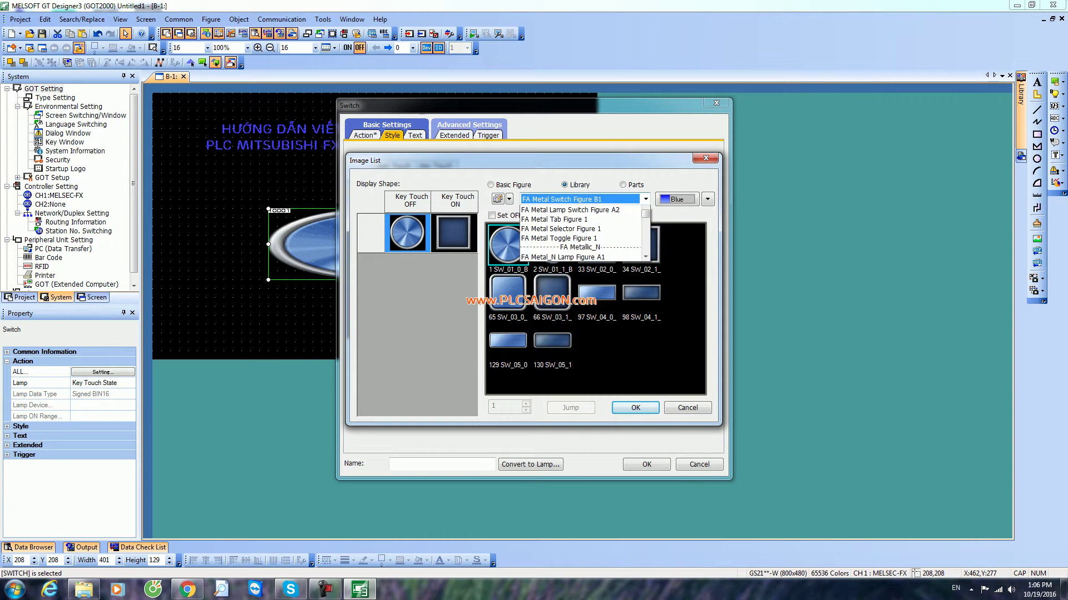
click(578, 220)
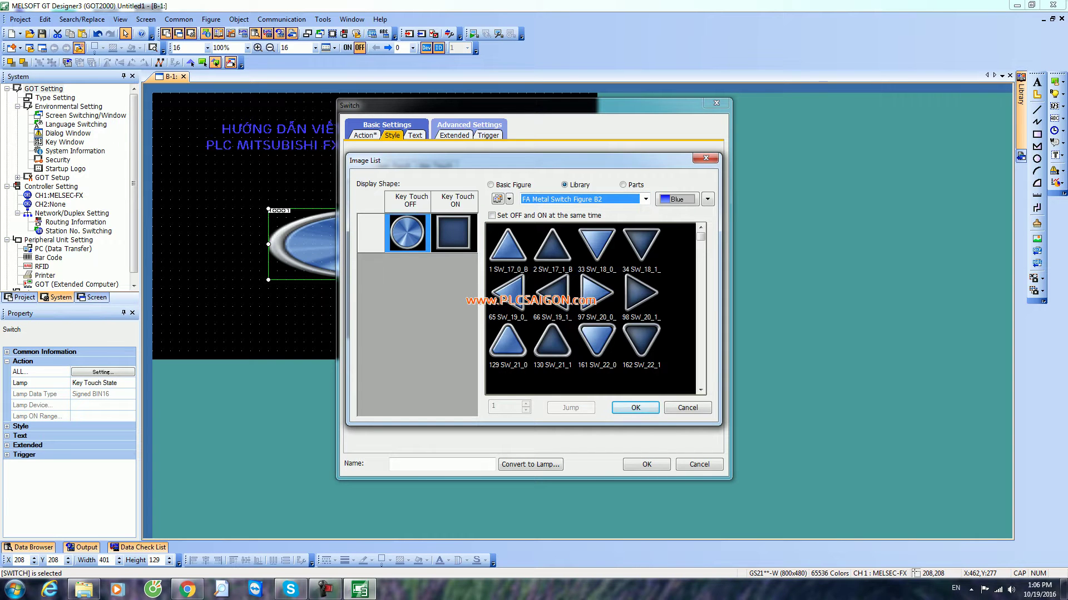
click(646, 199)
click(578, 239)
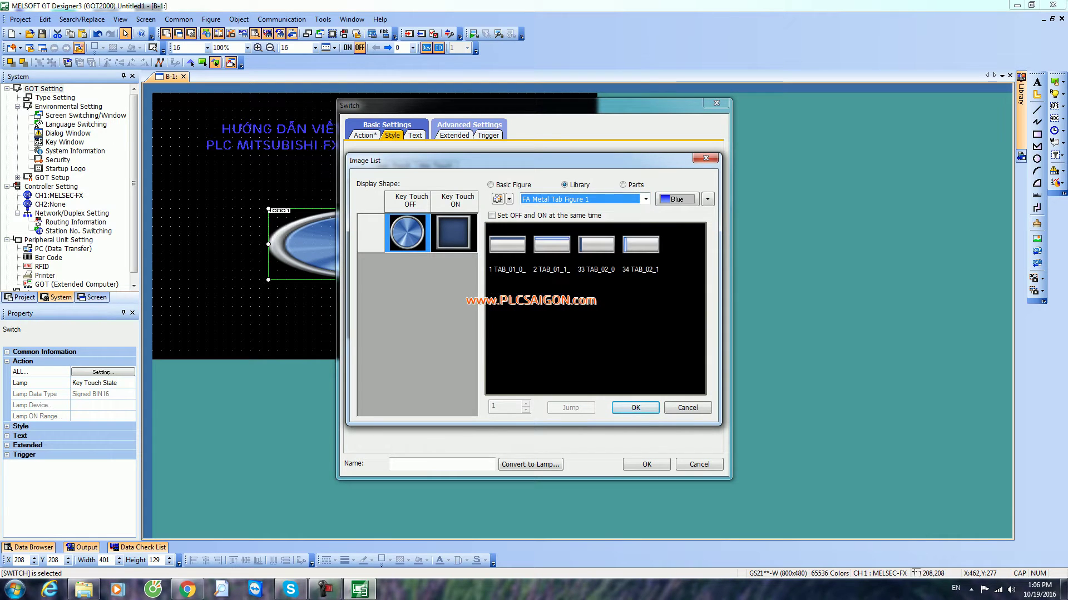
key(alt+Down)
key(Down)
key(Down)
key(Down)
key(Return)
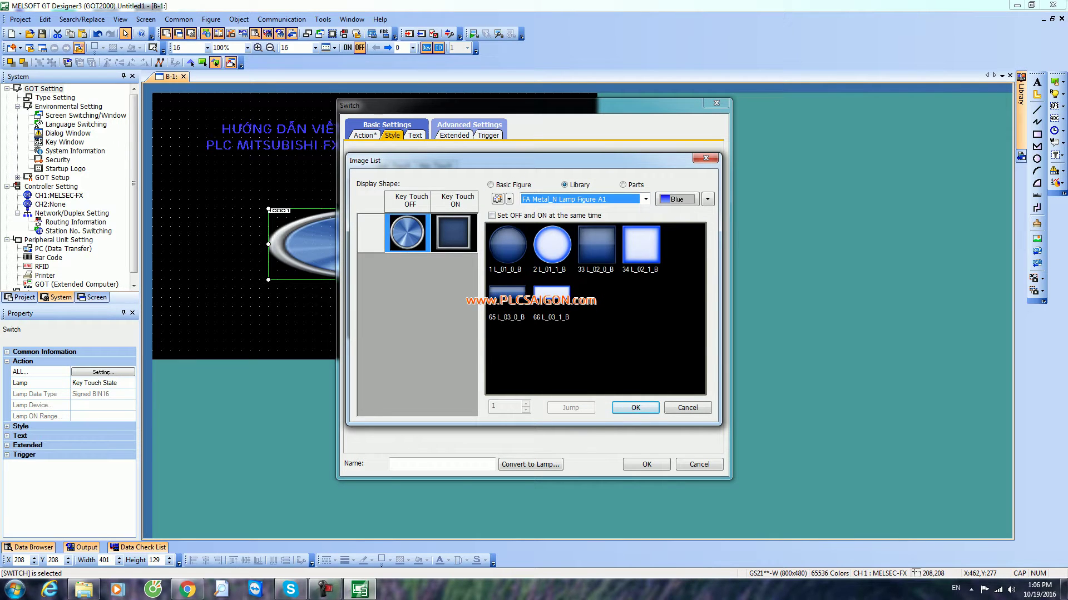
key(alt+Down)
key(Down)
key(Down)
key(Down)
key(Down)
key(Down)
key(Return)
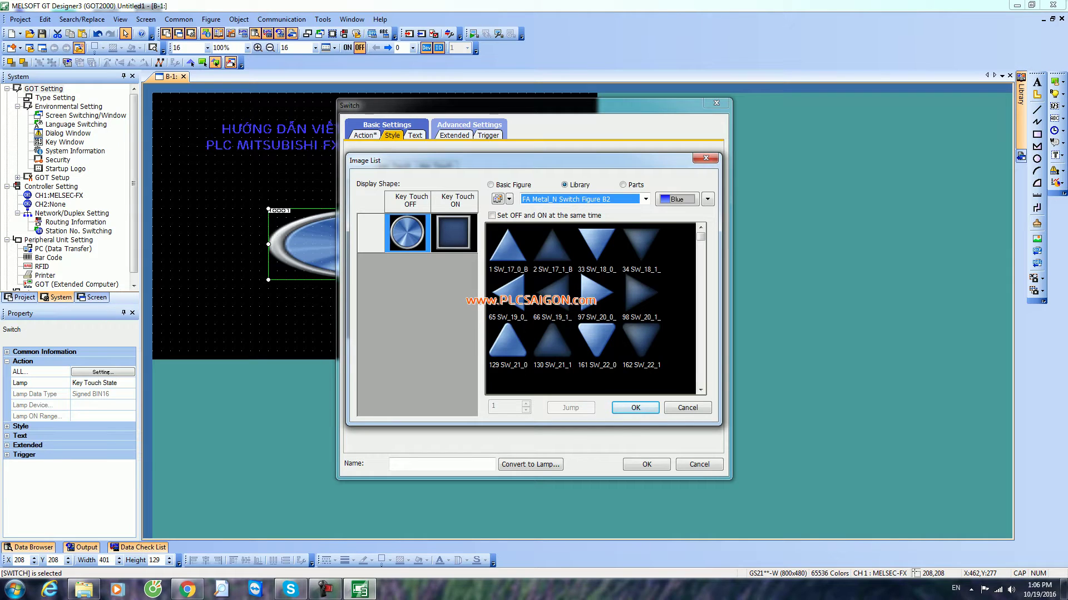
key(alt+Down)
key(Down)
key(Down)
key(Down)
key(Down)
key(Down)
key(Down)
key(Return)
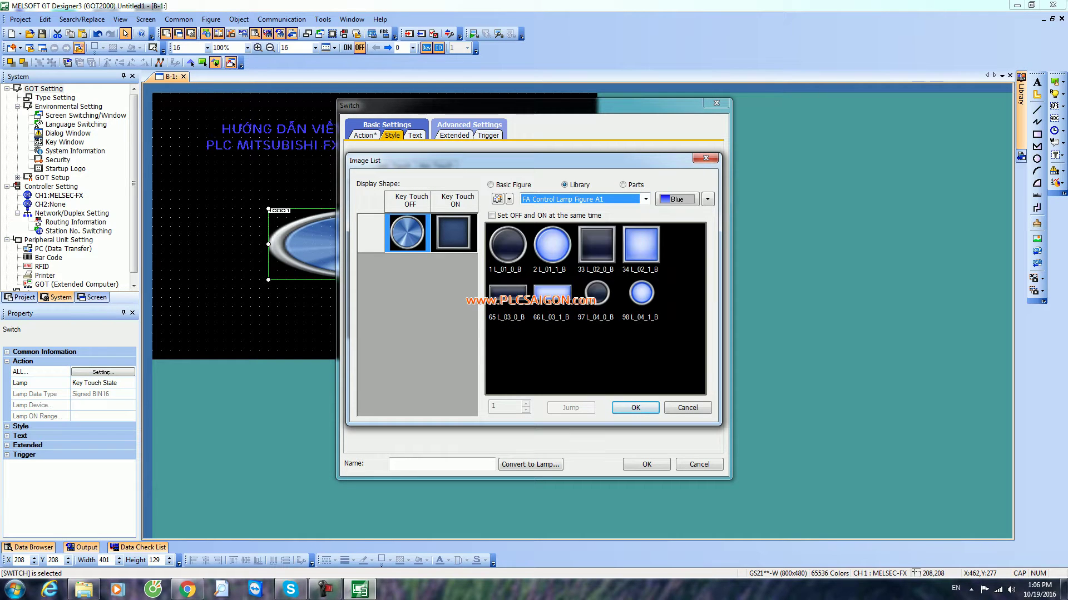
Set the switch's Key Touch OFF shape to TG_01_0_B from FA Control Toggle Figure 1
key(alt+Down)
key(Down)
key(Down)
key(Down)
key(Down)
key(Down)
key(Down)
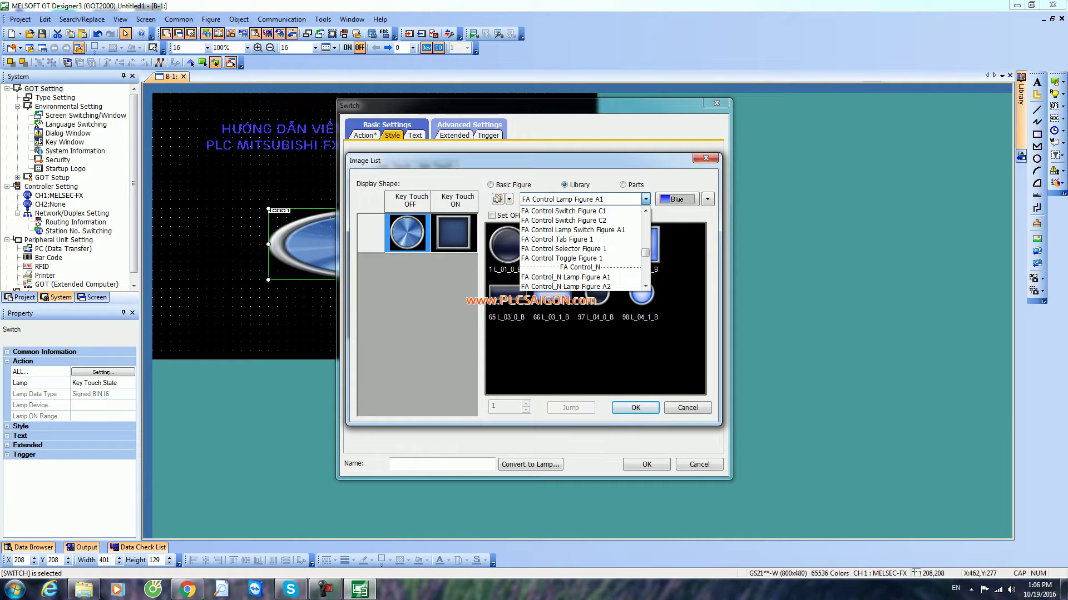
key(Return)
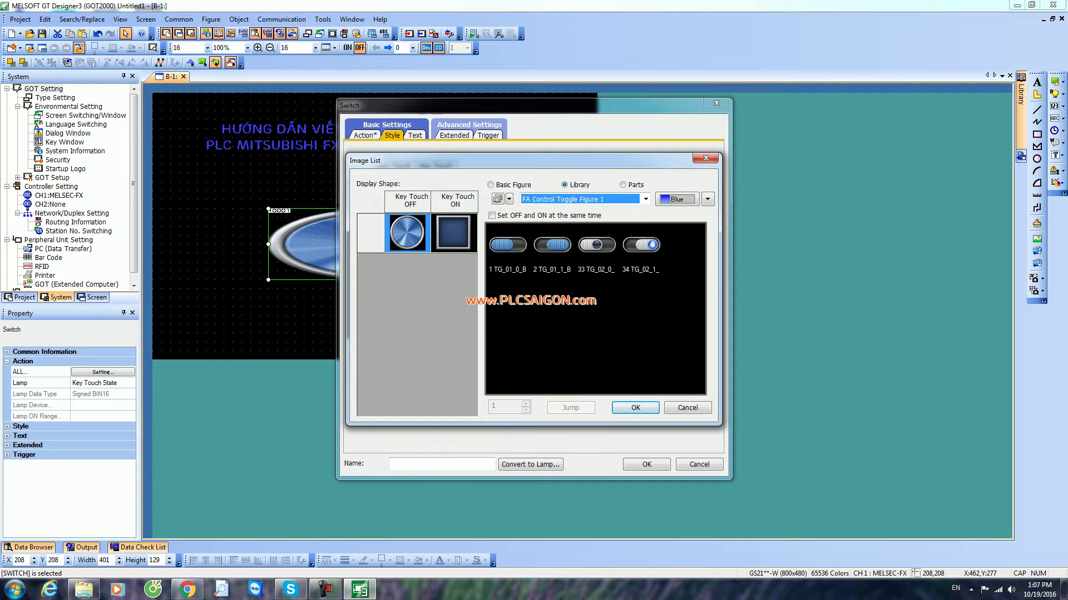
key(Return)
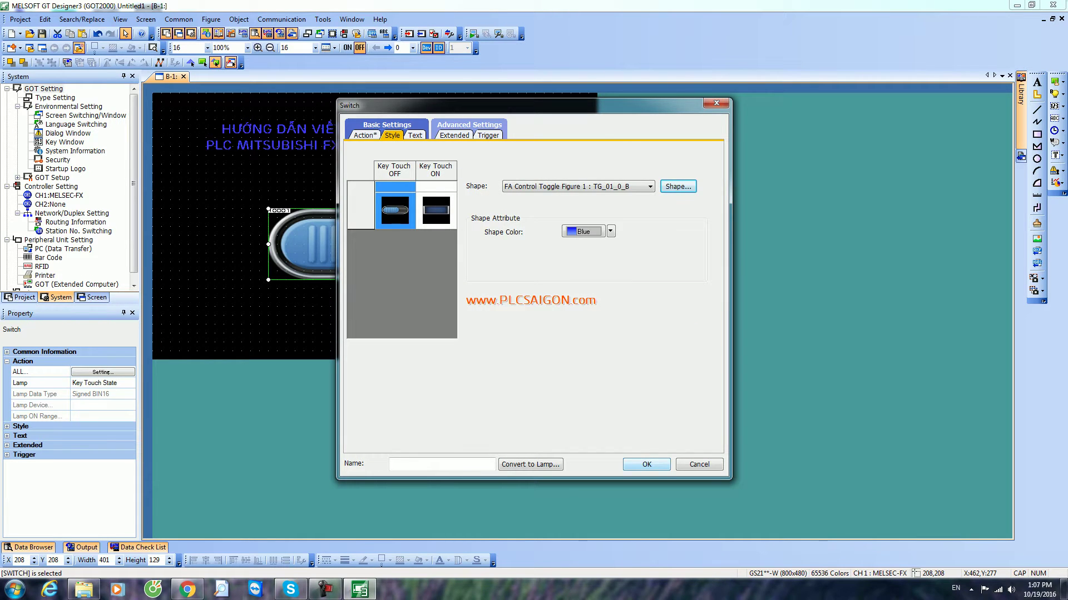
Set the shape colour of the switch's Key Touch ON state to red and accept the switch settings
click(436, 210)
click(583, 232)
click(610, 231)
click(581, 264)
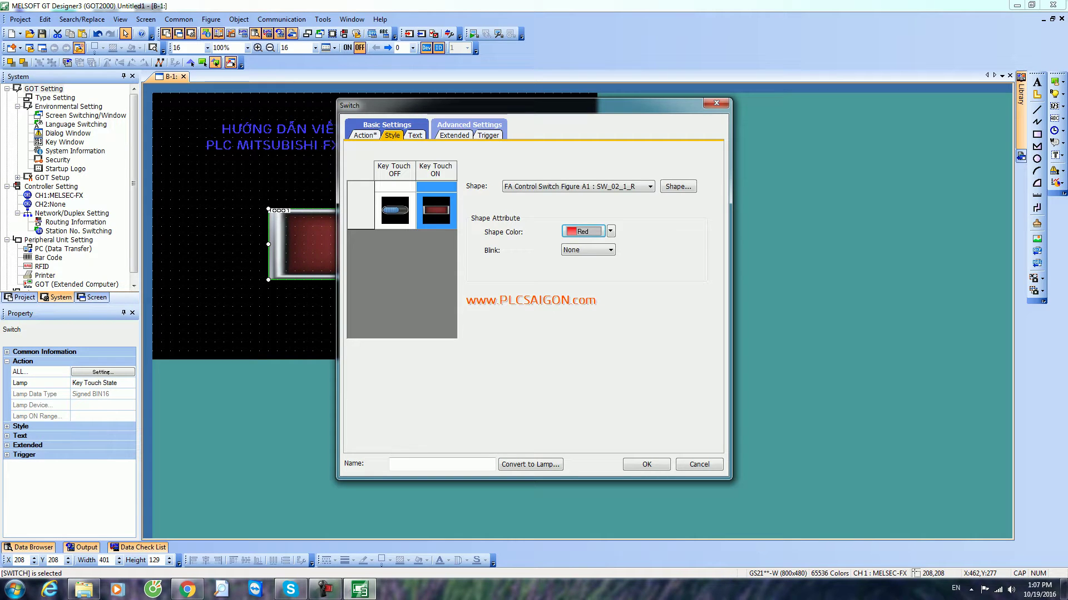
click(646, 464)
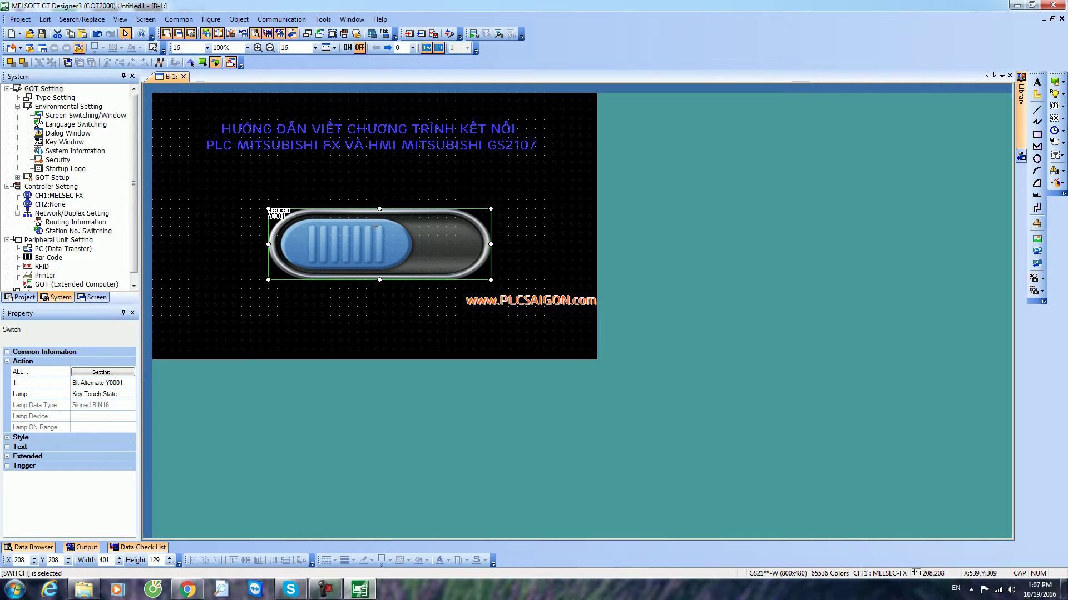
Widen the switch to about 449, move it to about X 192, Y 224, and deselect it
drag(491, 244, 517, 244)
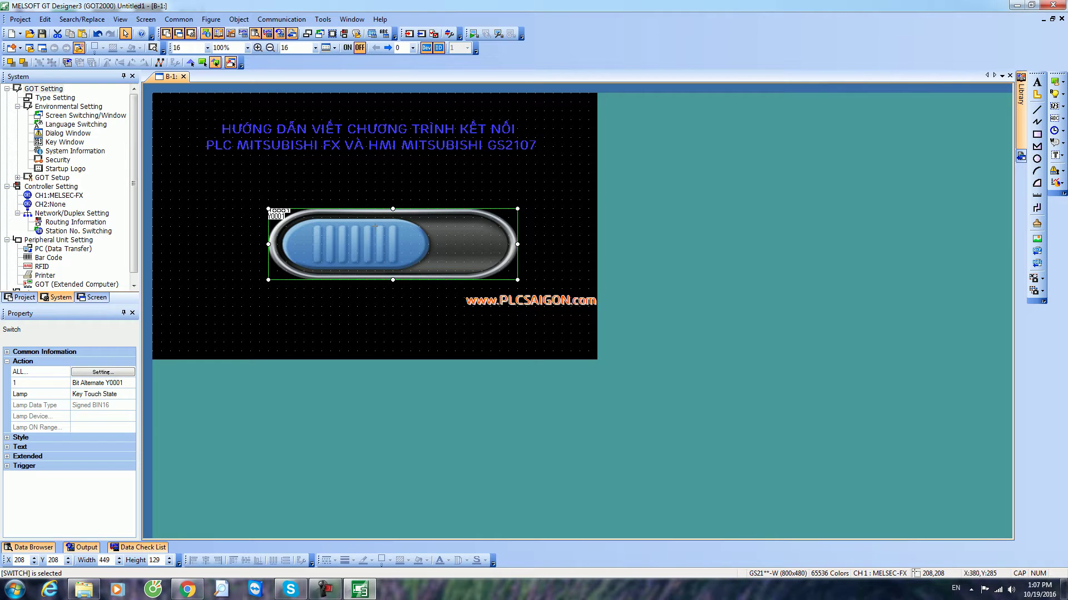
drag(393, 244, 384, 253)
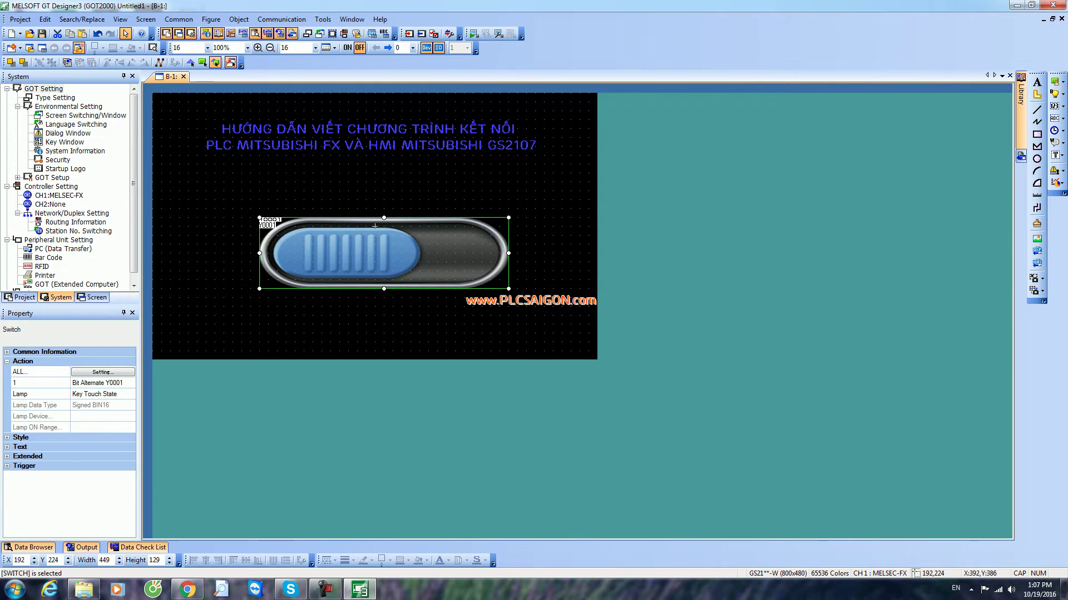
click(370, 307)
Open the communication configuration for the GOT and test the direct USB connection
click(281, 19)
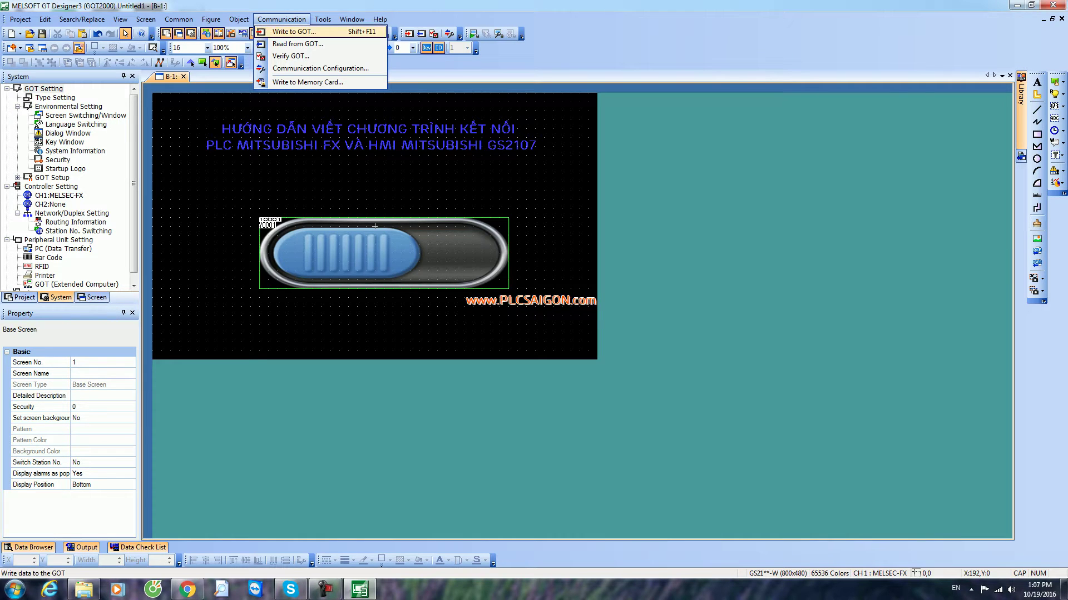
key(Escape)
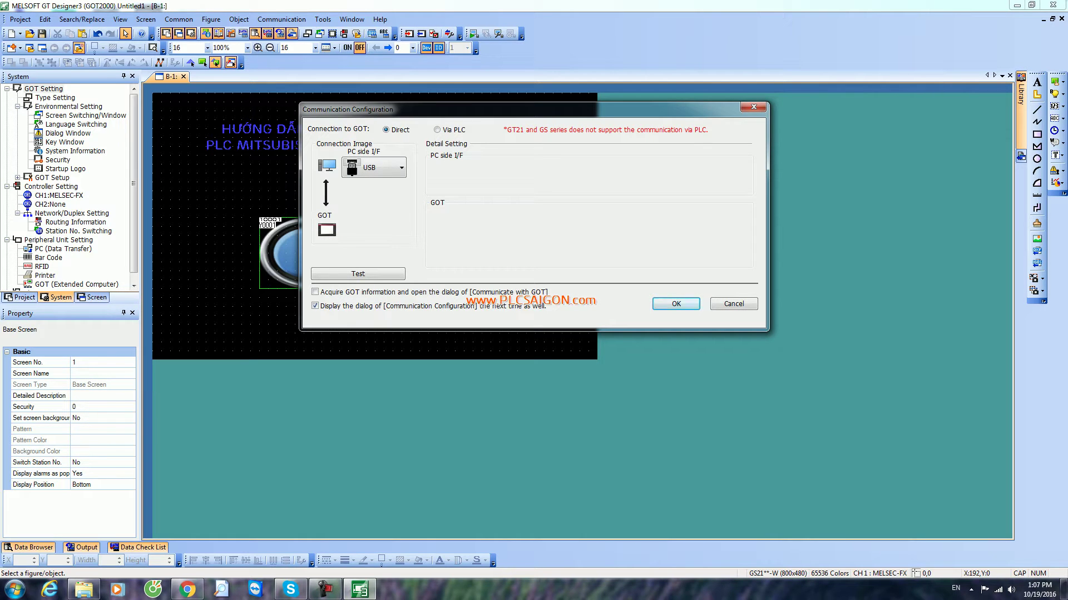
click(358, 273)
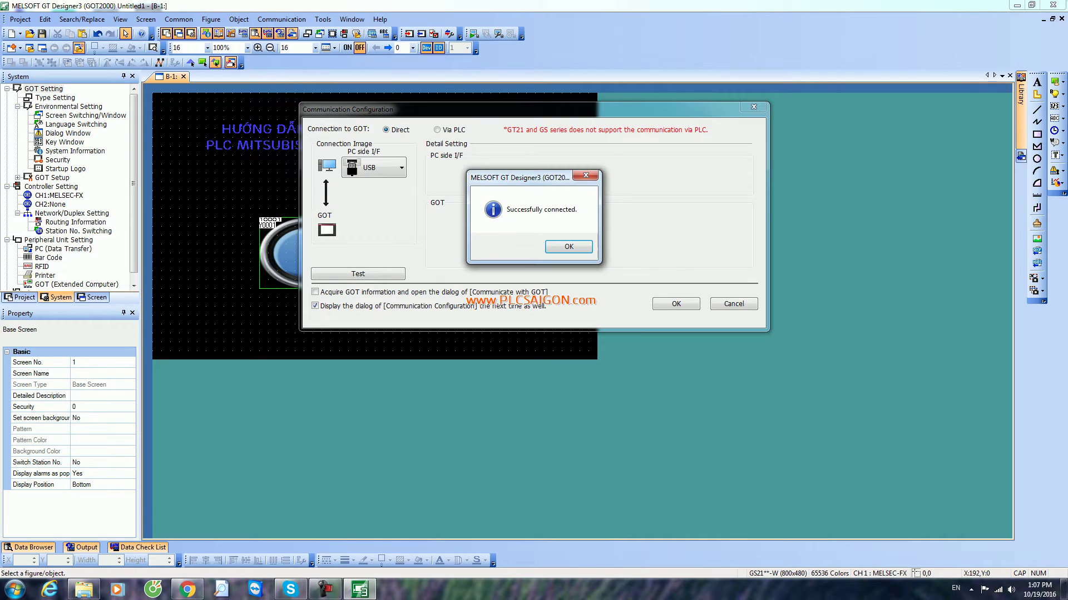
drag(520, 177, 588, 164)
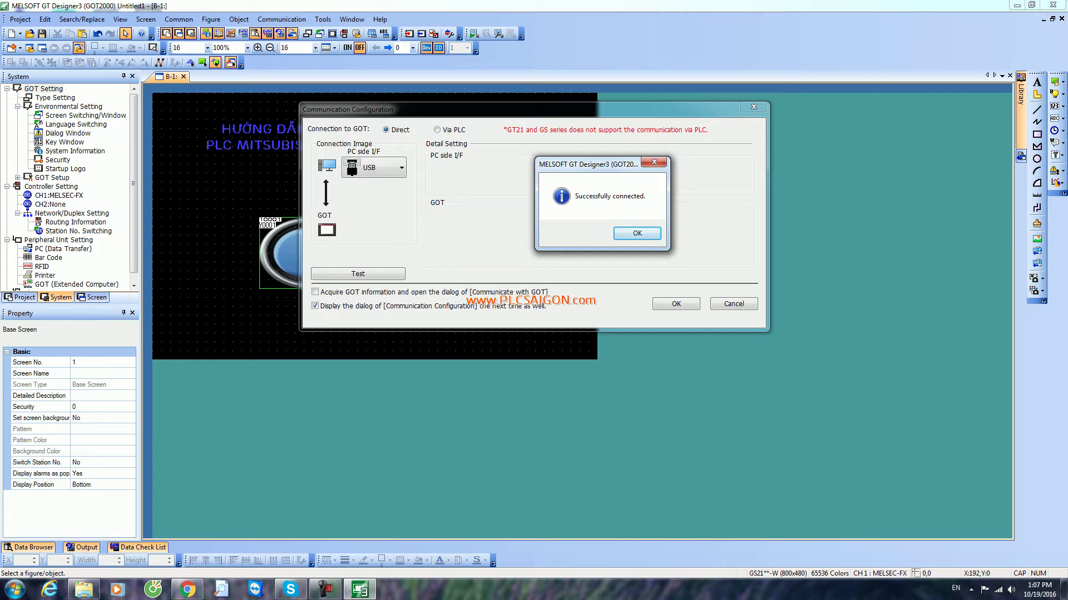
Accept the USB connection settings, write the package data to the GOT's C:Built-in Flash Memory, and close the communication dialog
click(637, 233)
click(676, 303)
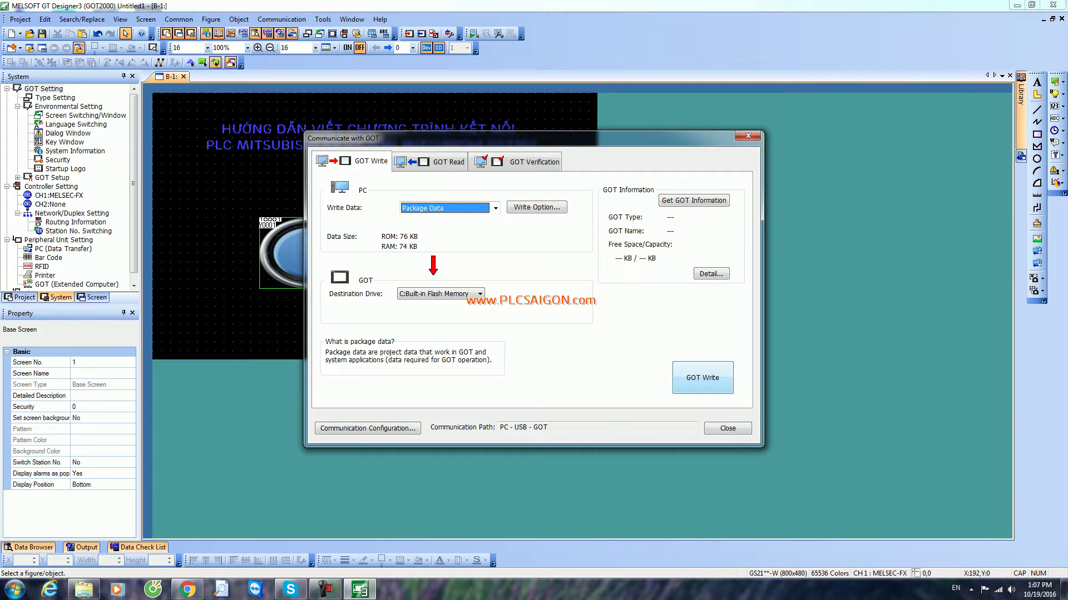
click(703, 378)
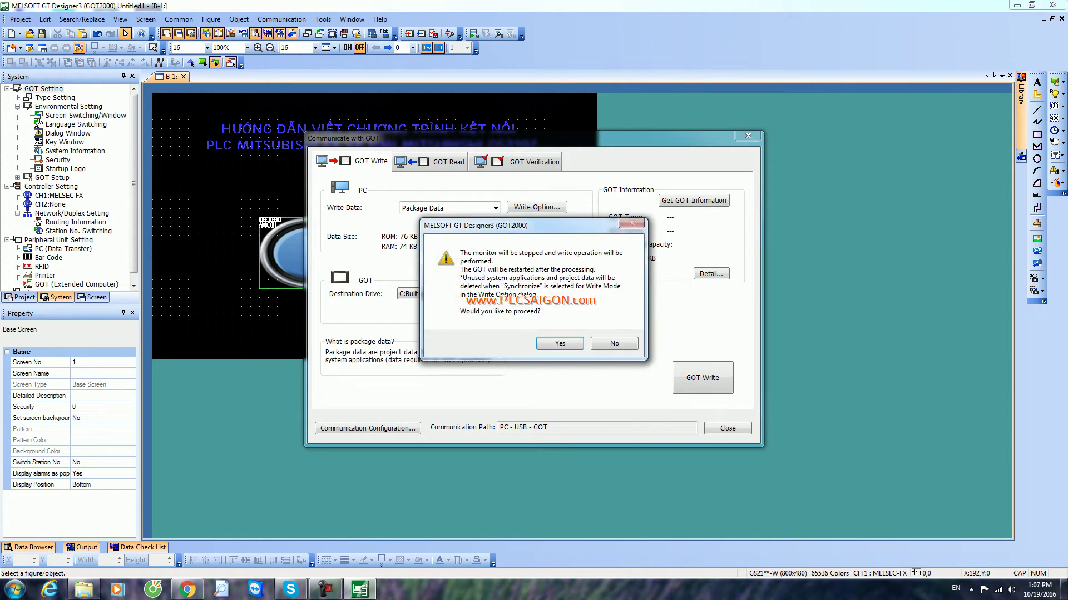
key(Return)
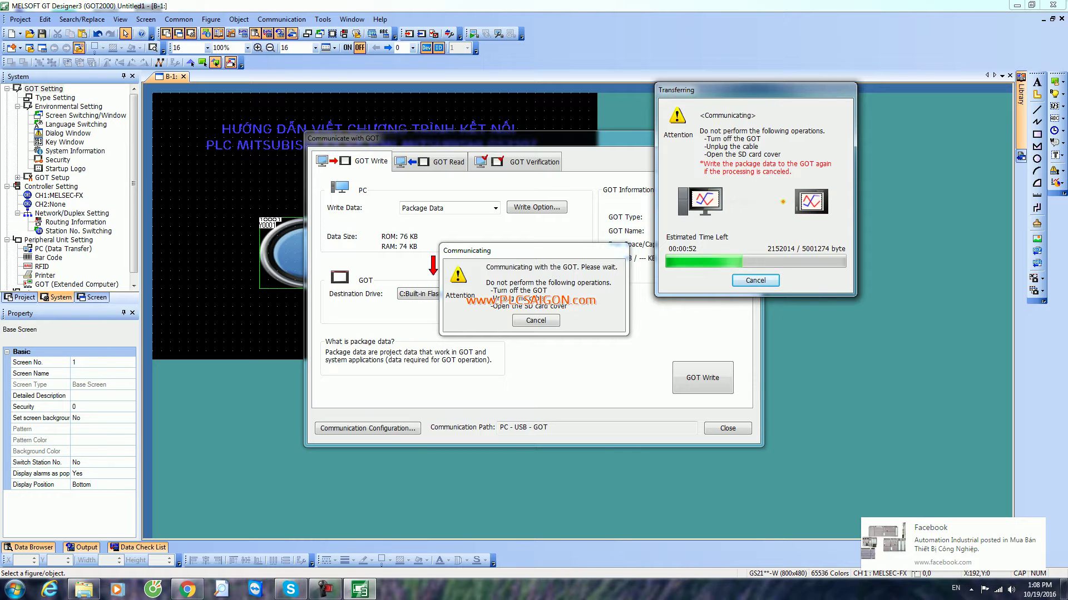
click(973, 545)
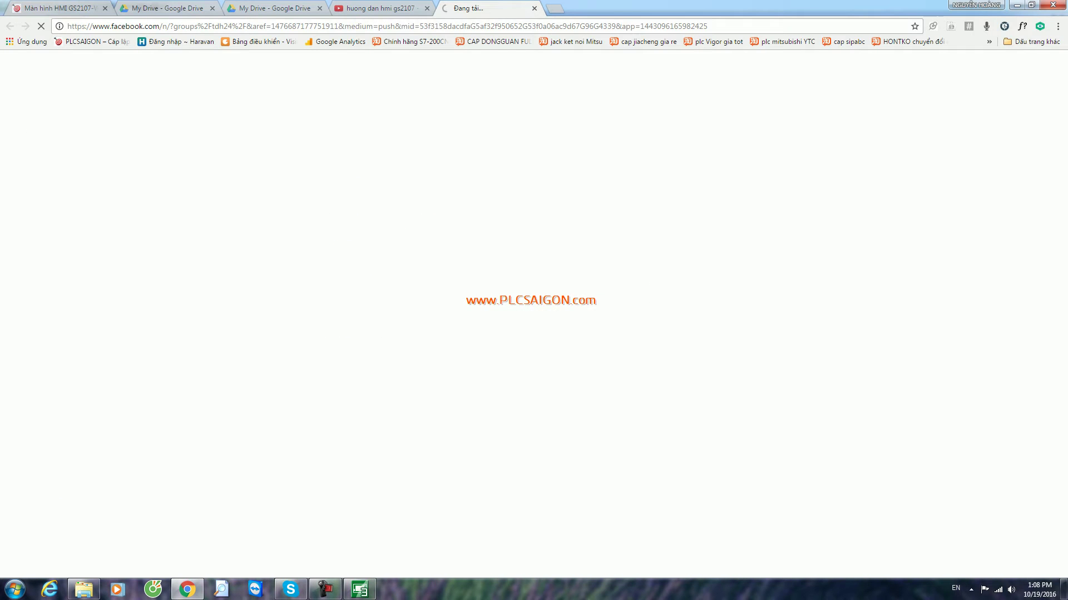
click(1017, 5)
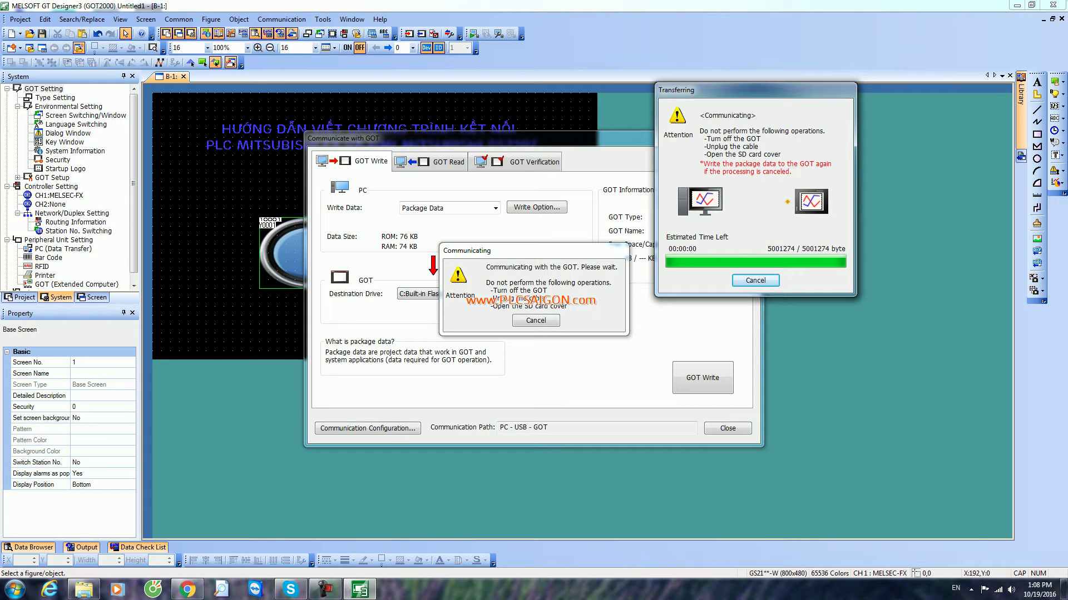
click(567, 318)
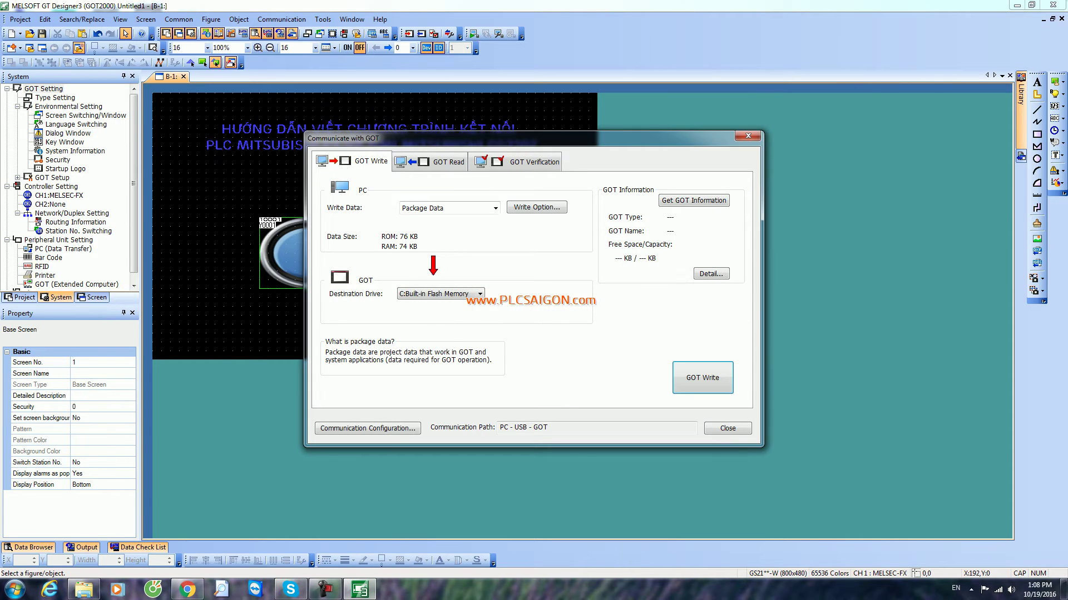
click(727, 428)
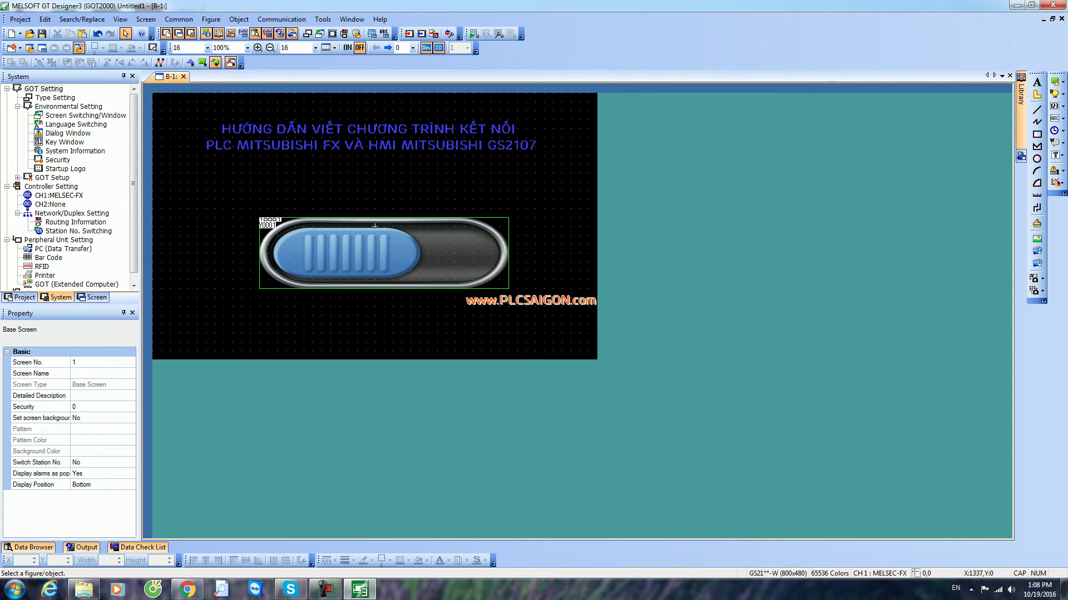
Close the base screen and exit the program without saving the project
click(1062, 19)
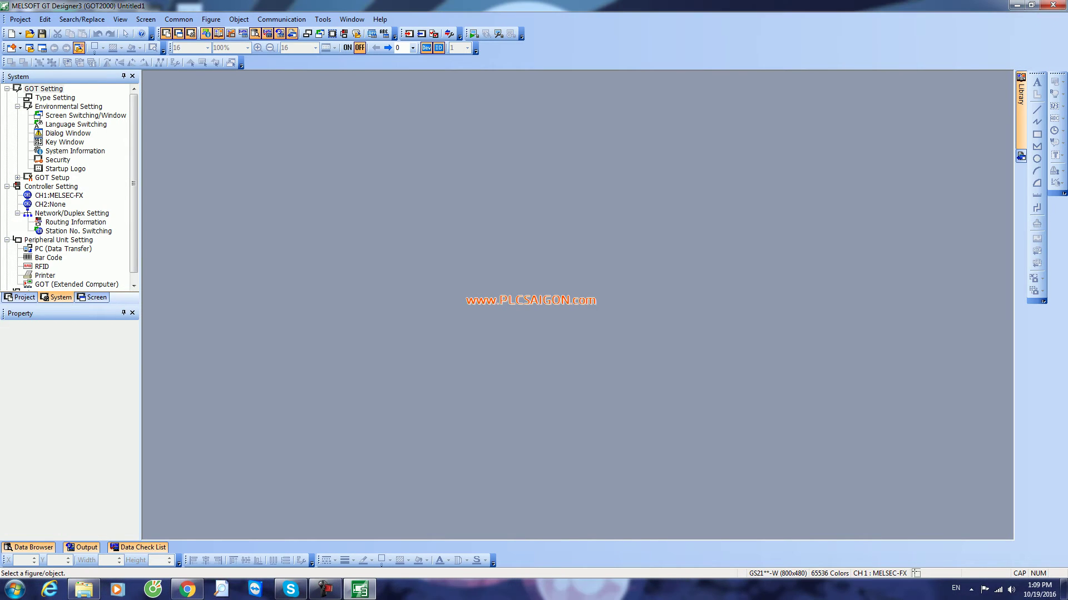
click(1053, 5)
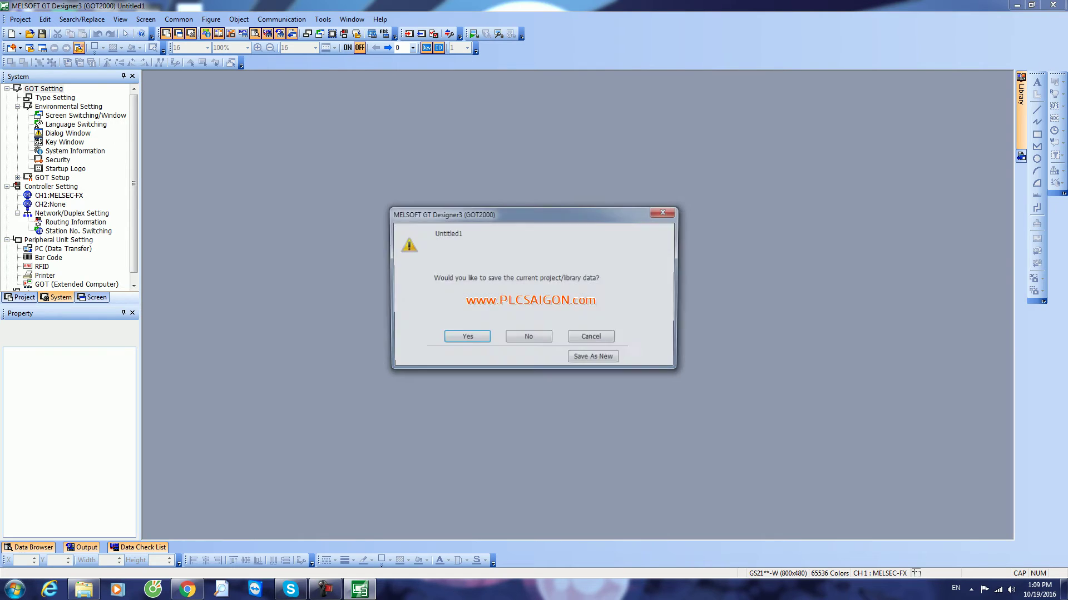
click(528, 339)
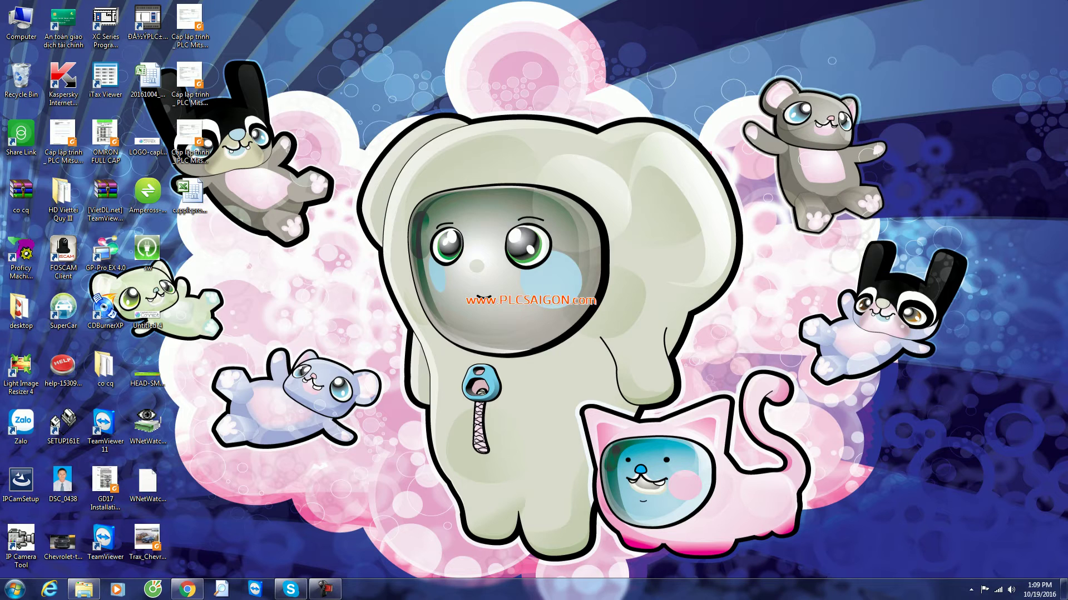
Launch GT Designer3 from the shortcut in the desktop folder and dismiss the project selection dialog
right_click(469, 207)
click(499, 239)
double_click(21, 309)
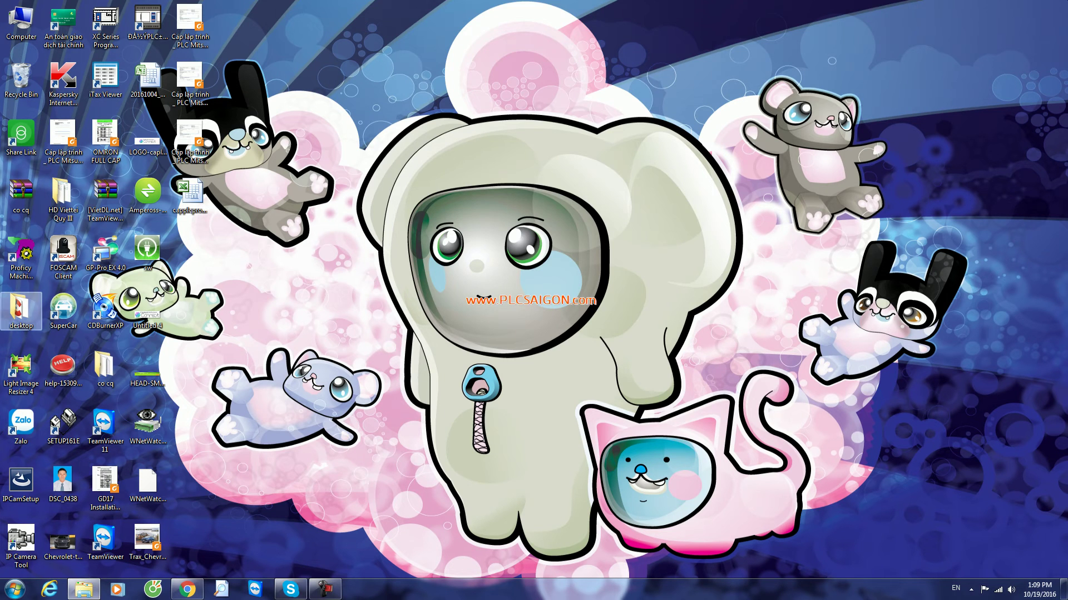
click(862, 5)
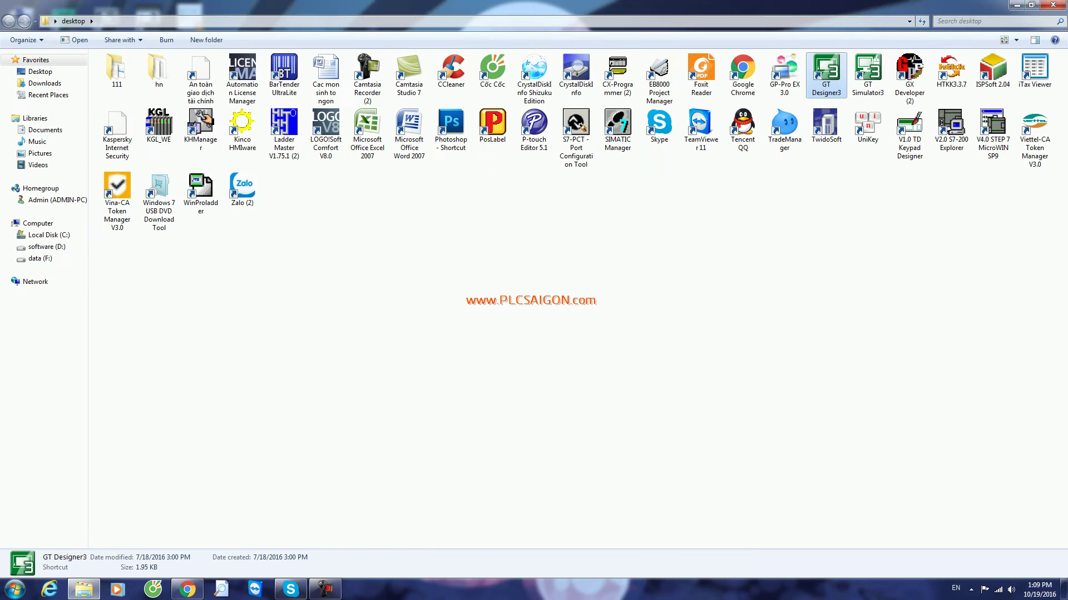
right_click(834, 79)
click(856, 84)
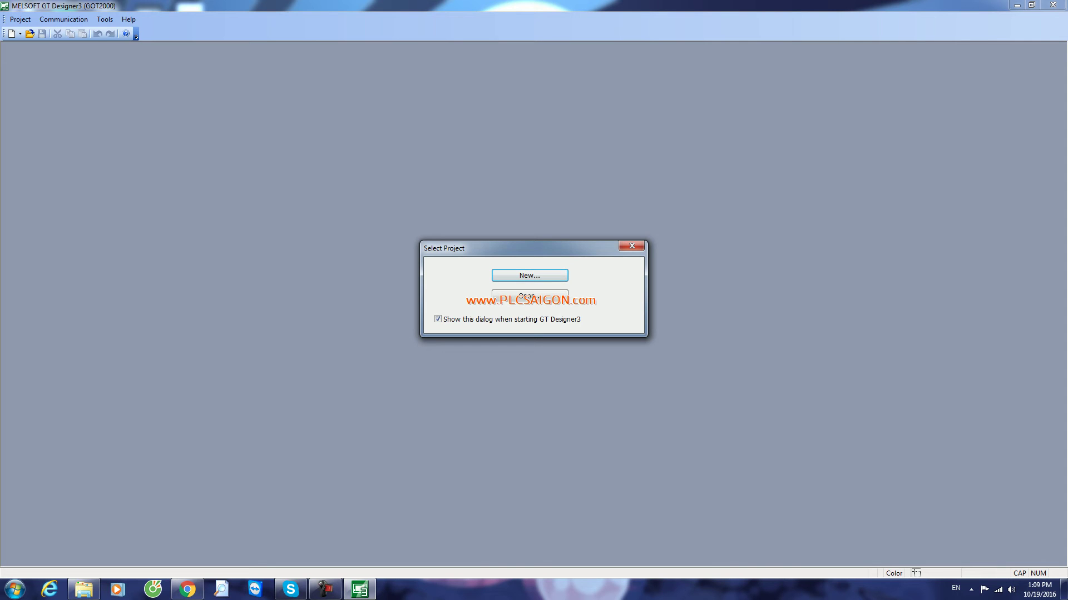
click(632, 246)
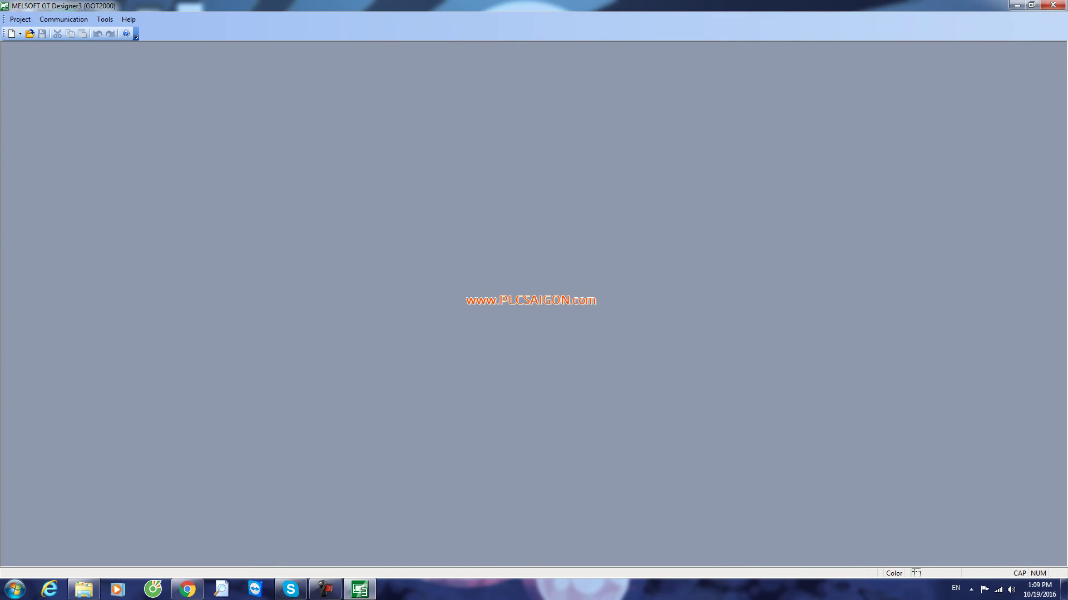
Start a read from the GOT and test the direct USB connection in the communication configuration
click(104, 19)
mouse_move(63, 19)
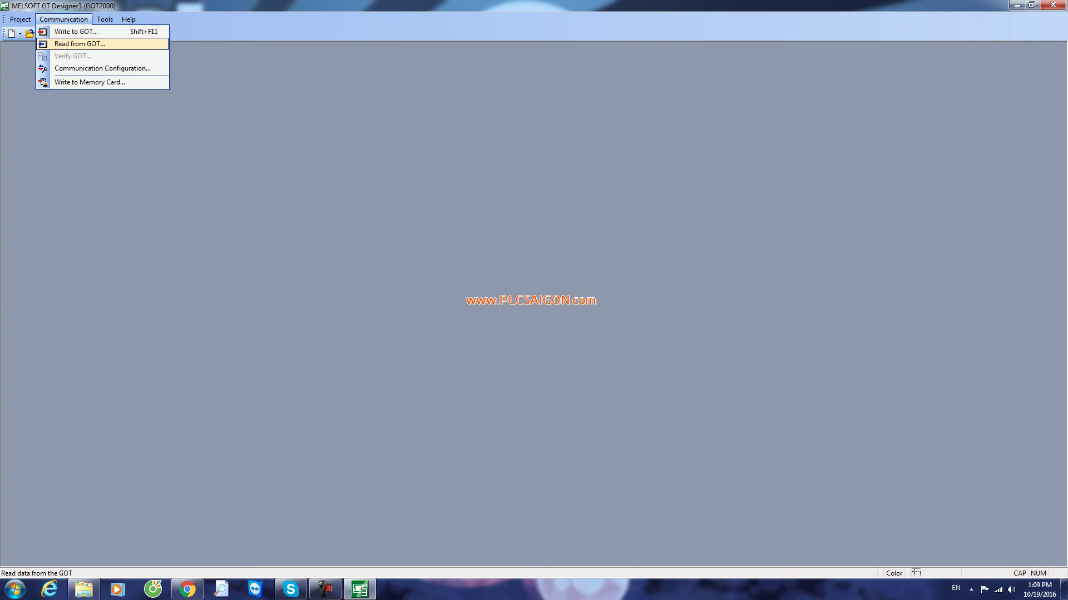
click(63, 20)
click(64, 19)
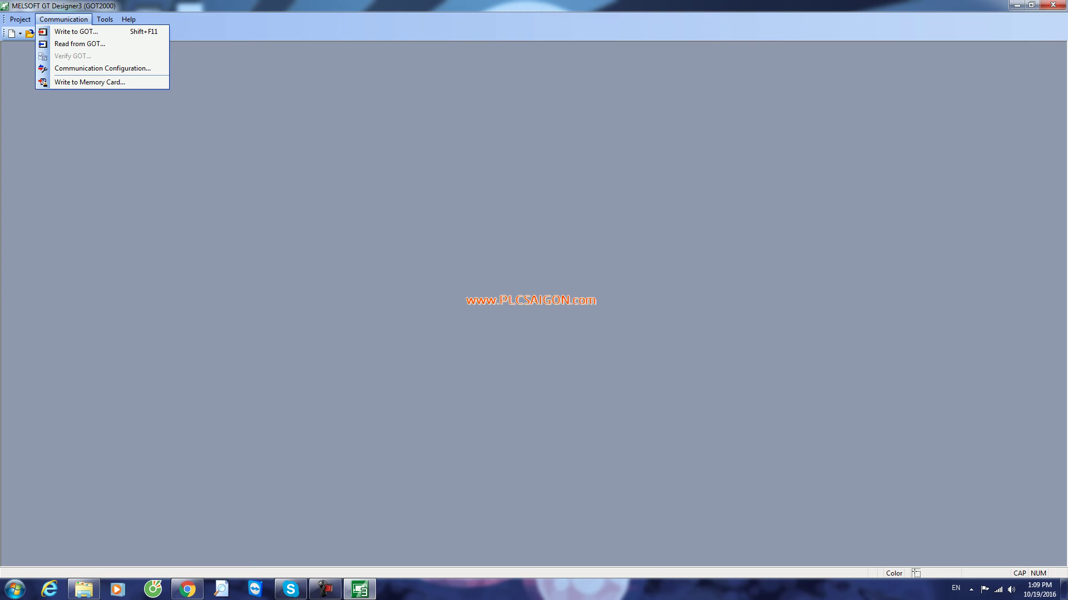
key(Down)
key(Down)
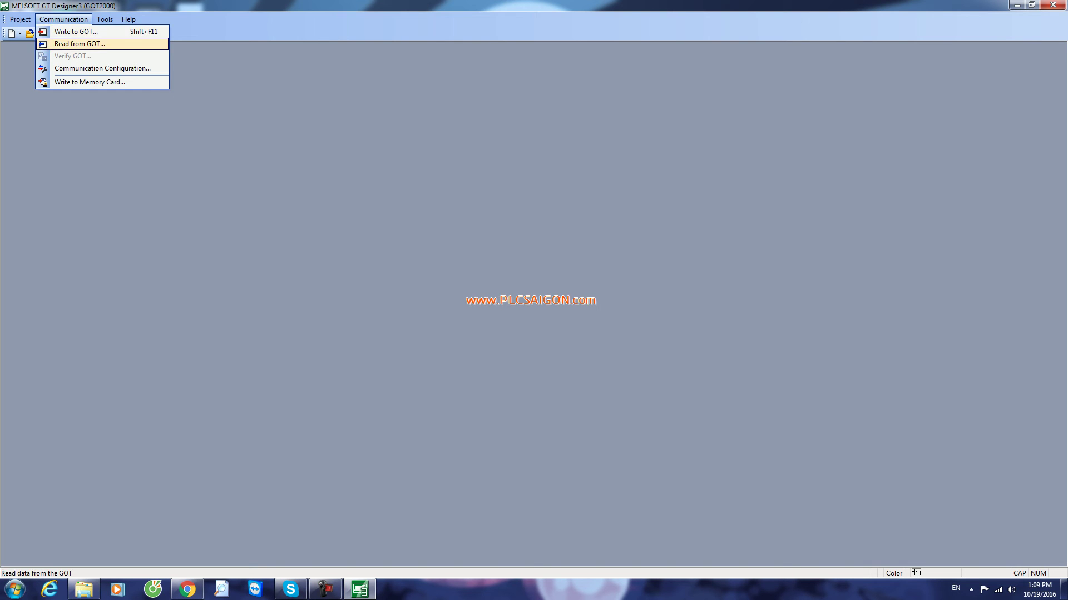
key(Down)
key(Down)
key(Return)
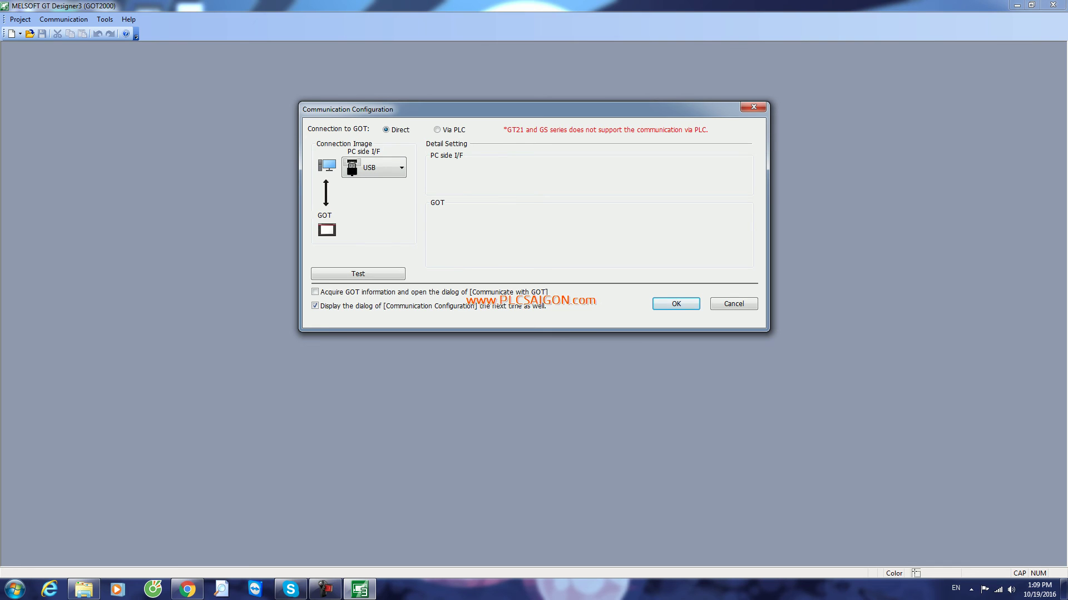
click(358, 273)
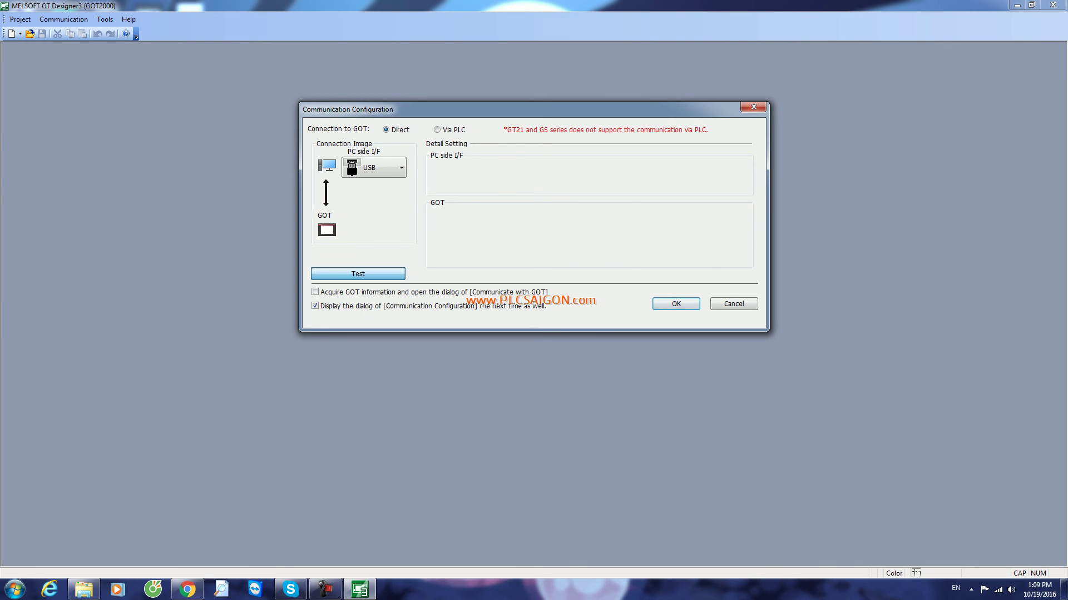
click(569, 246)
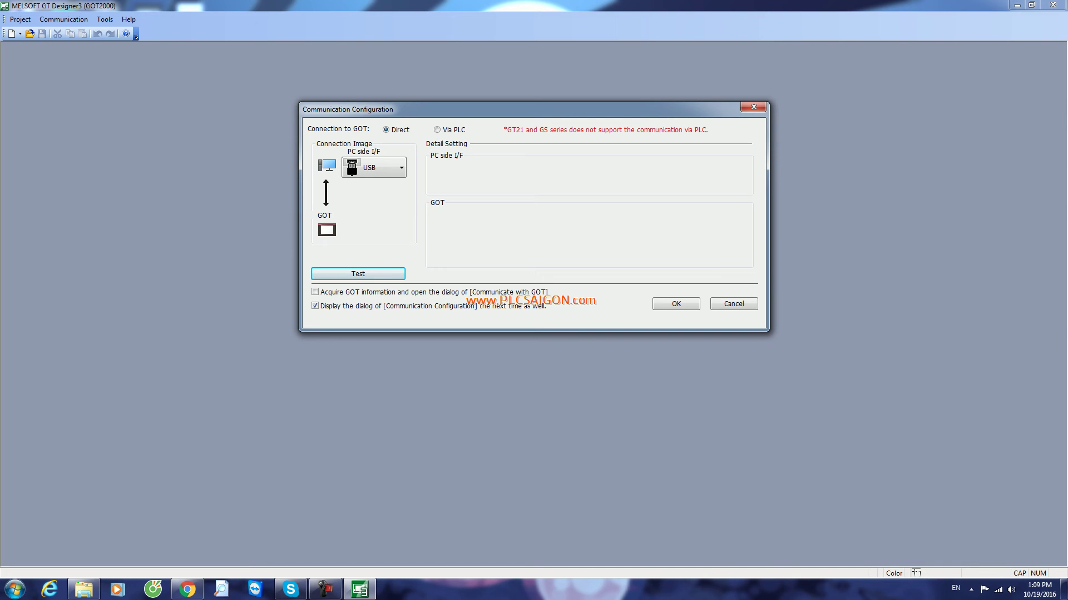
Accept the communication settings and read the project data from the GOT's C:Built-in Flash Memory into GT Designer3
key(Return)
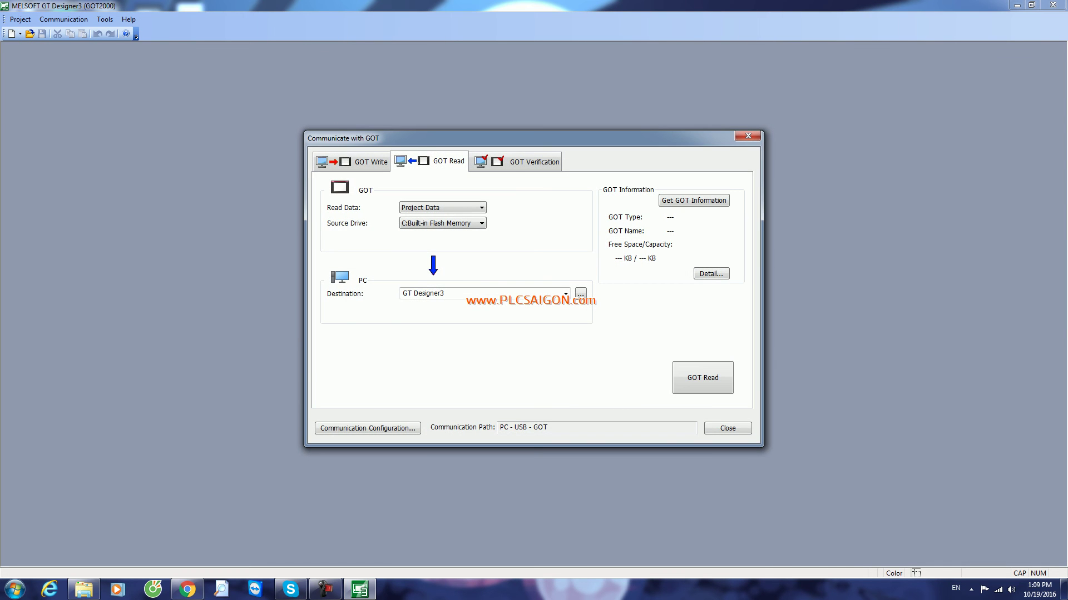
key(Return)
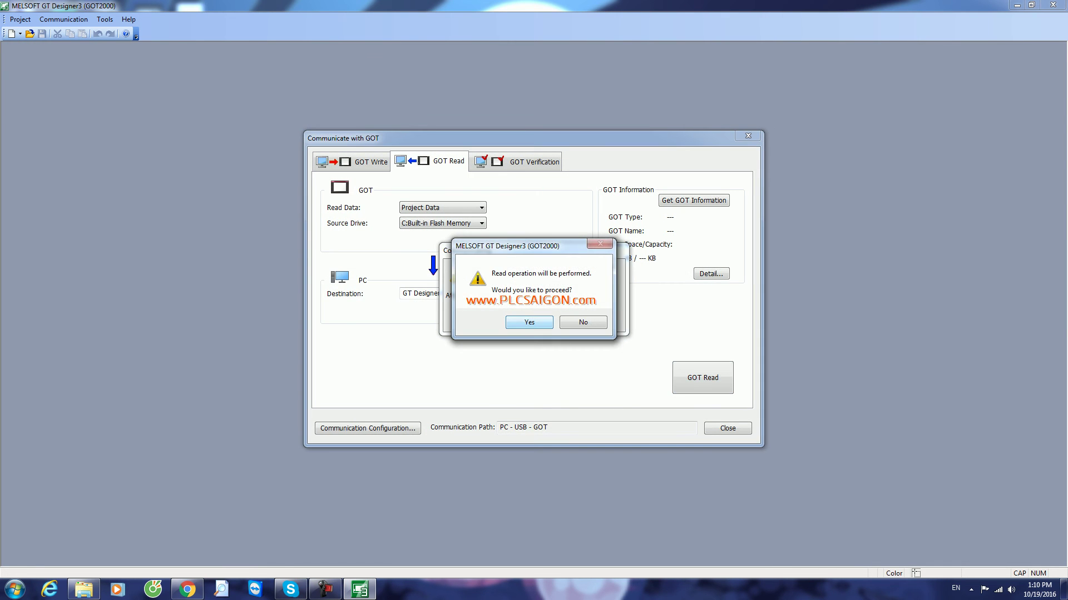
key(Return)
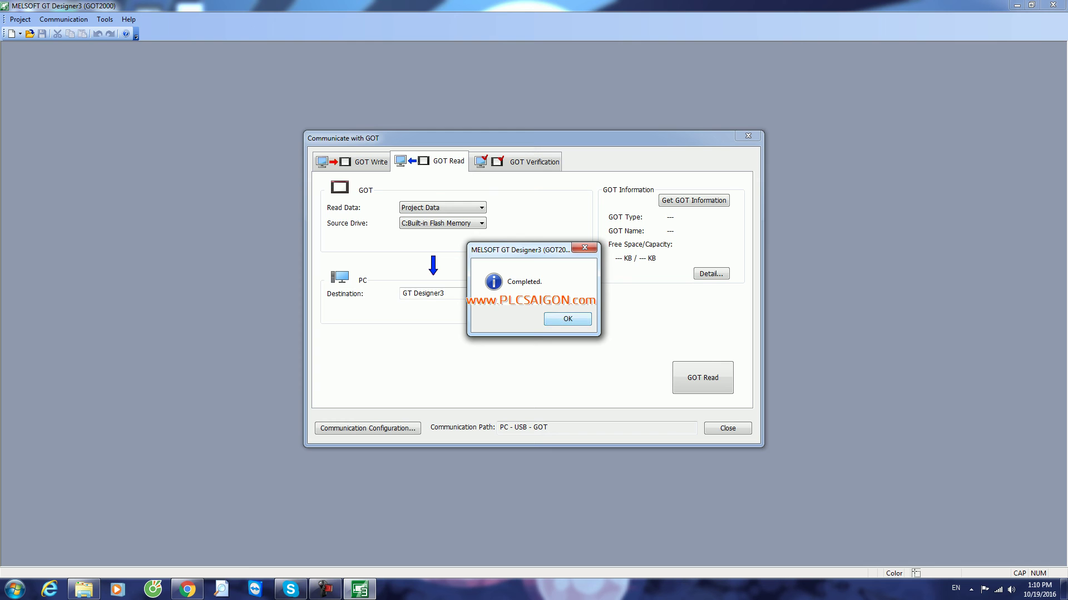
key(Return)
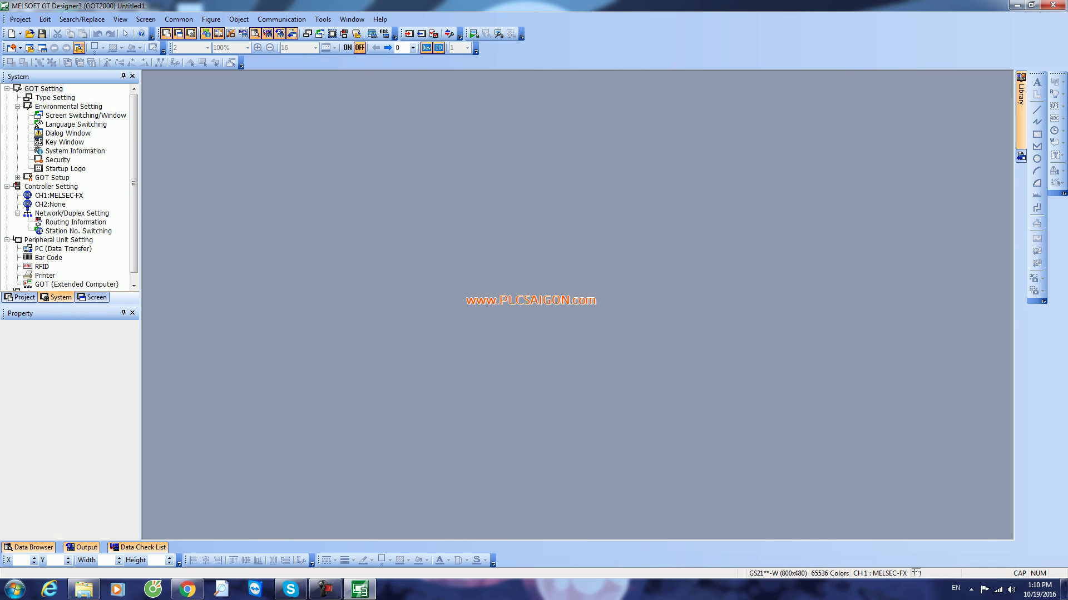
click(146, 19)
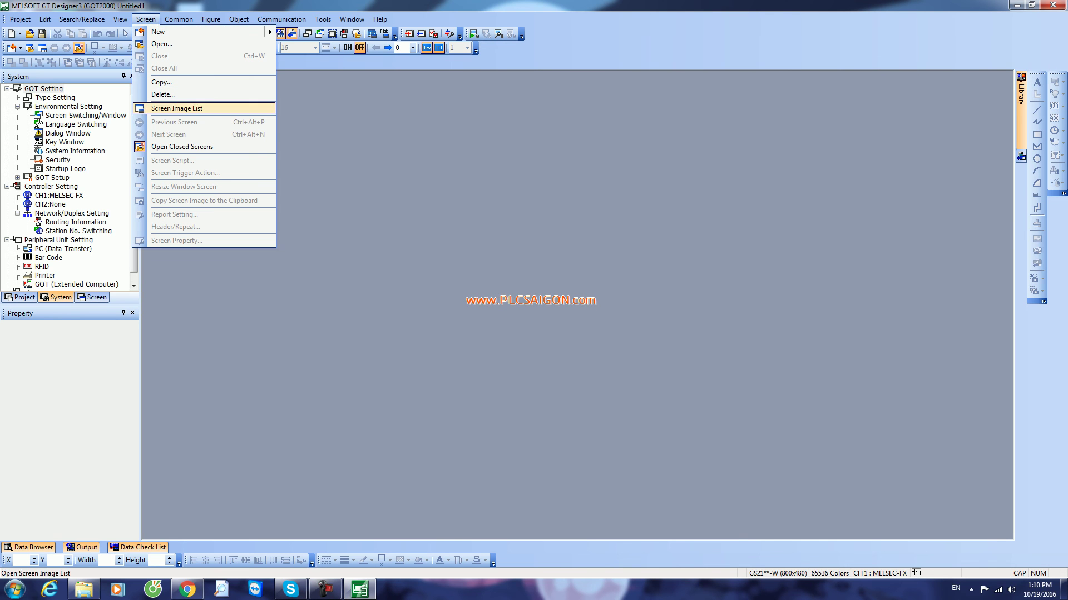
mouse_move(262, 31)
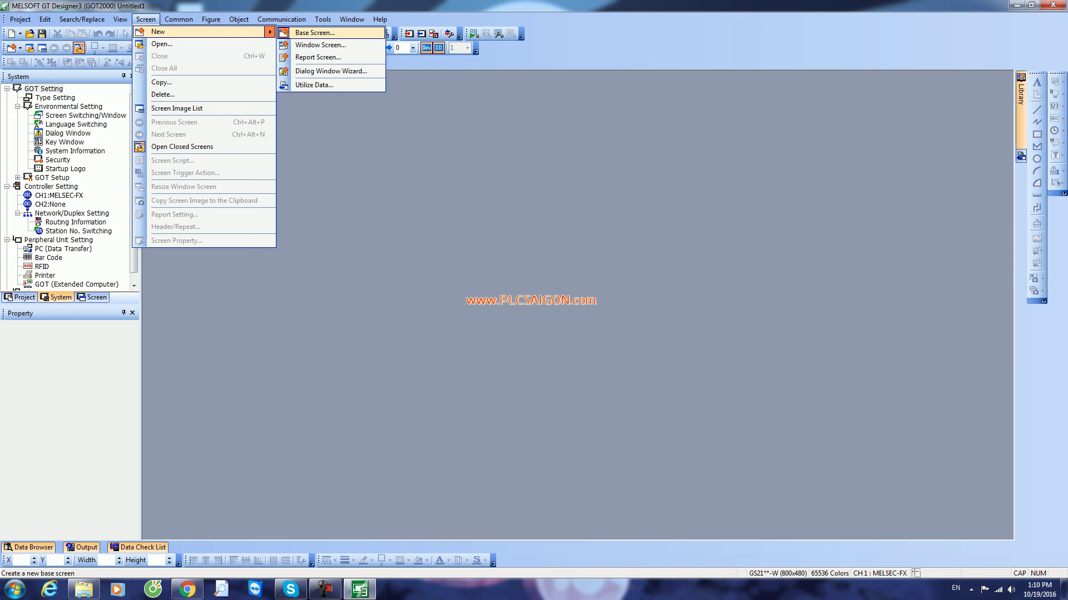
click(303, 32)
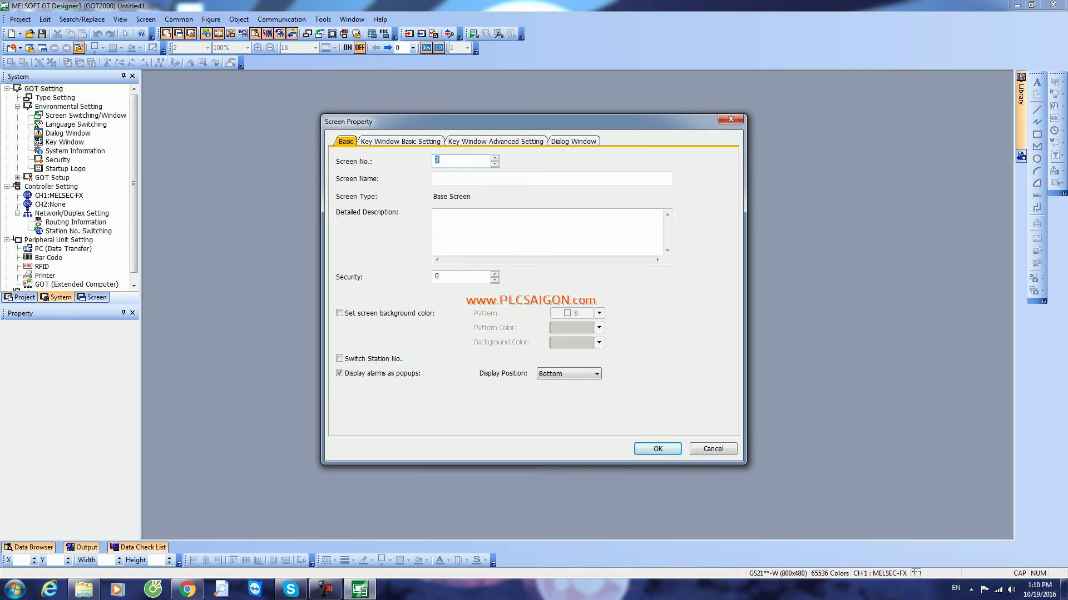
click(731, 119)
Open base screen 1 from the project's screen list and maximize its window
click(92, 297)
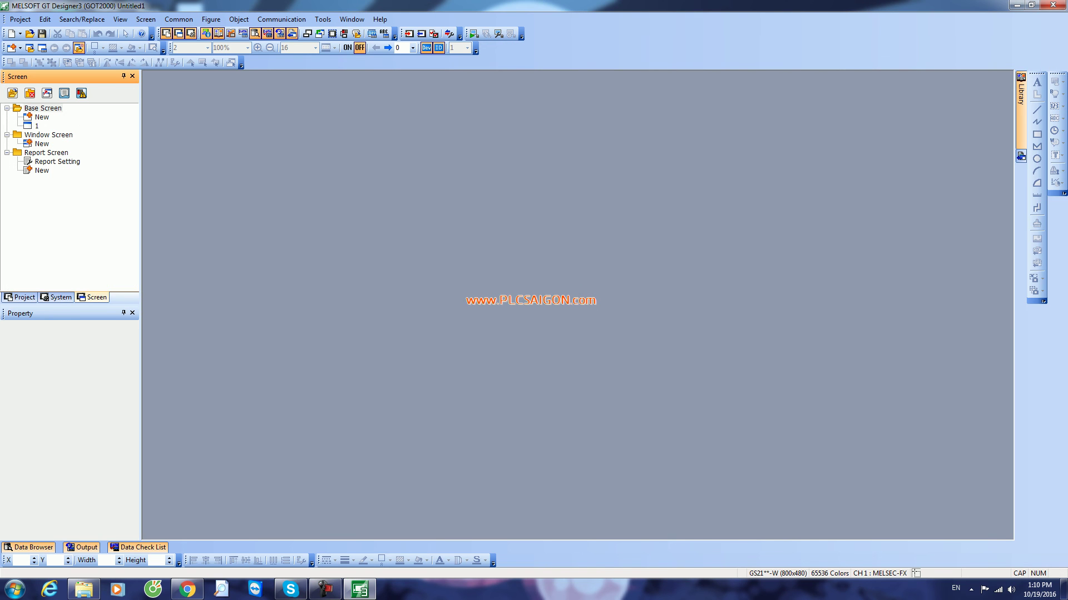
double_click(36, 126)
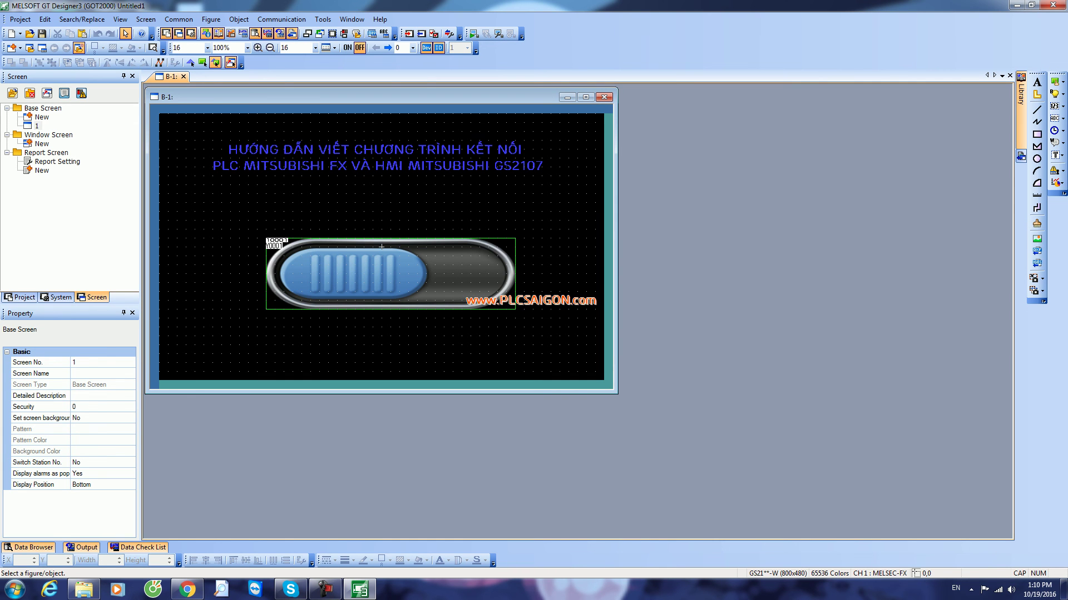
click(586, 96)
Exit the program without saving the project read from the GOT
click(1053, 5)
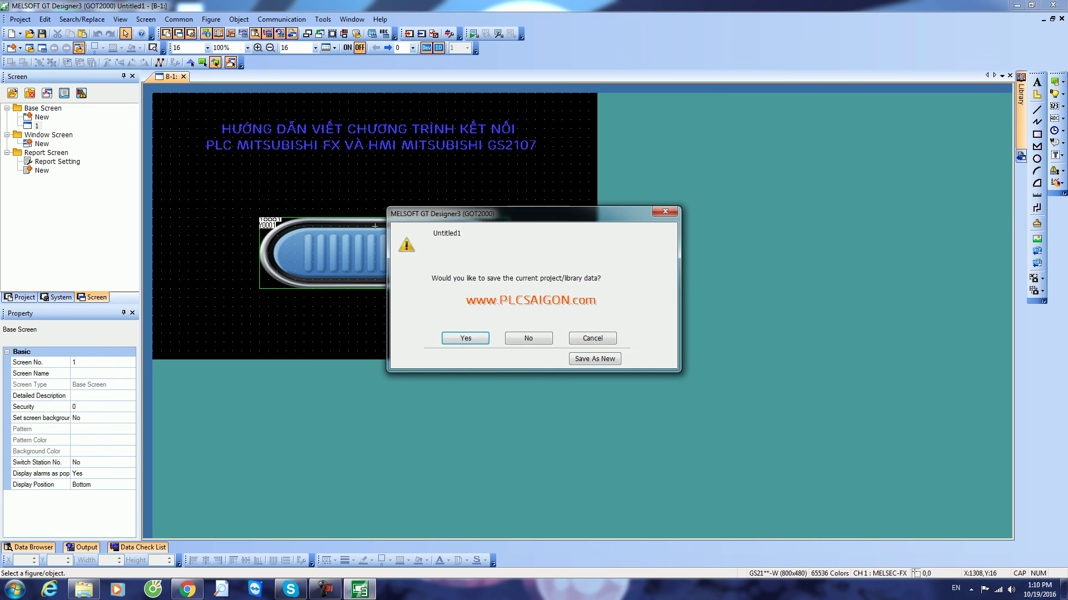
click(528, 338)
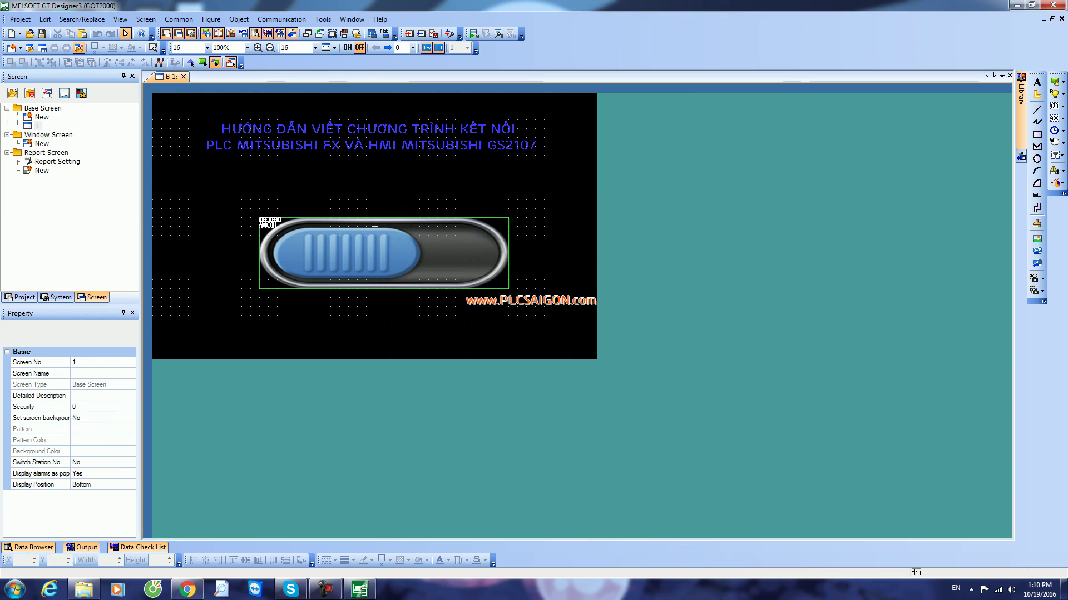